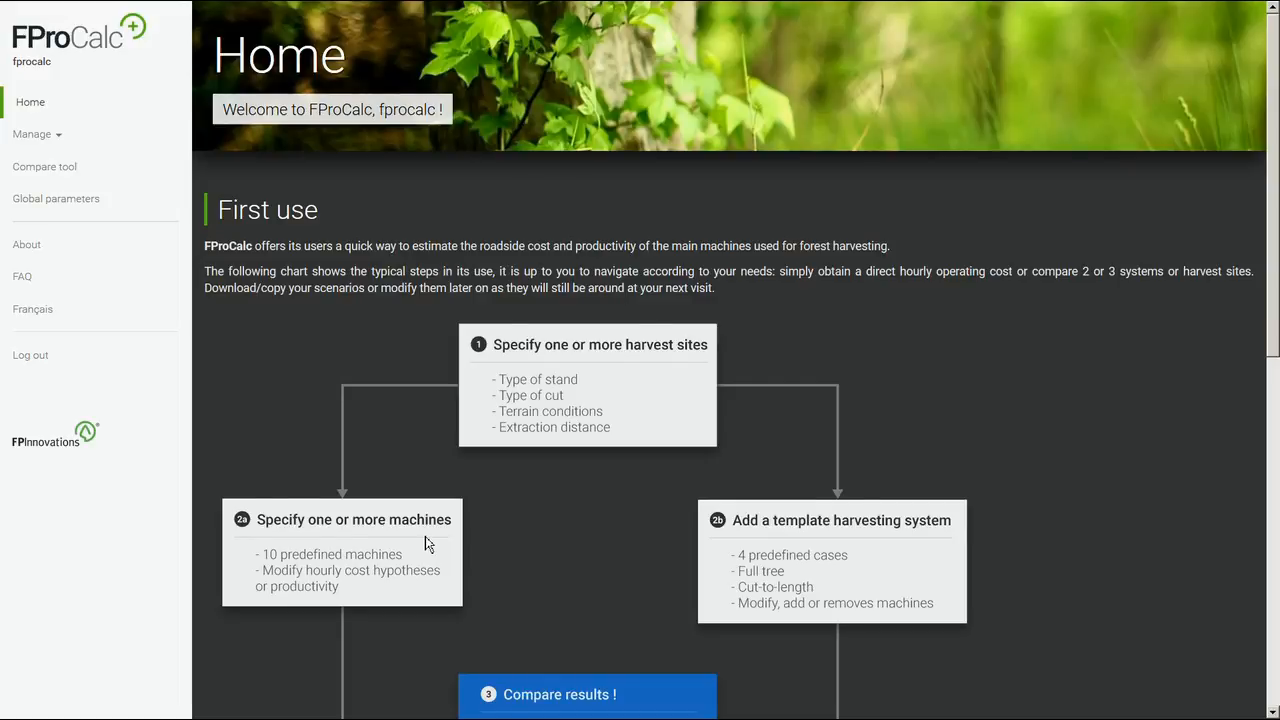
- Open the My sites page to view the White Lake harvest site's parameters
scroll(425, 543, down, 1)
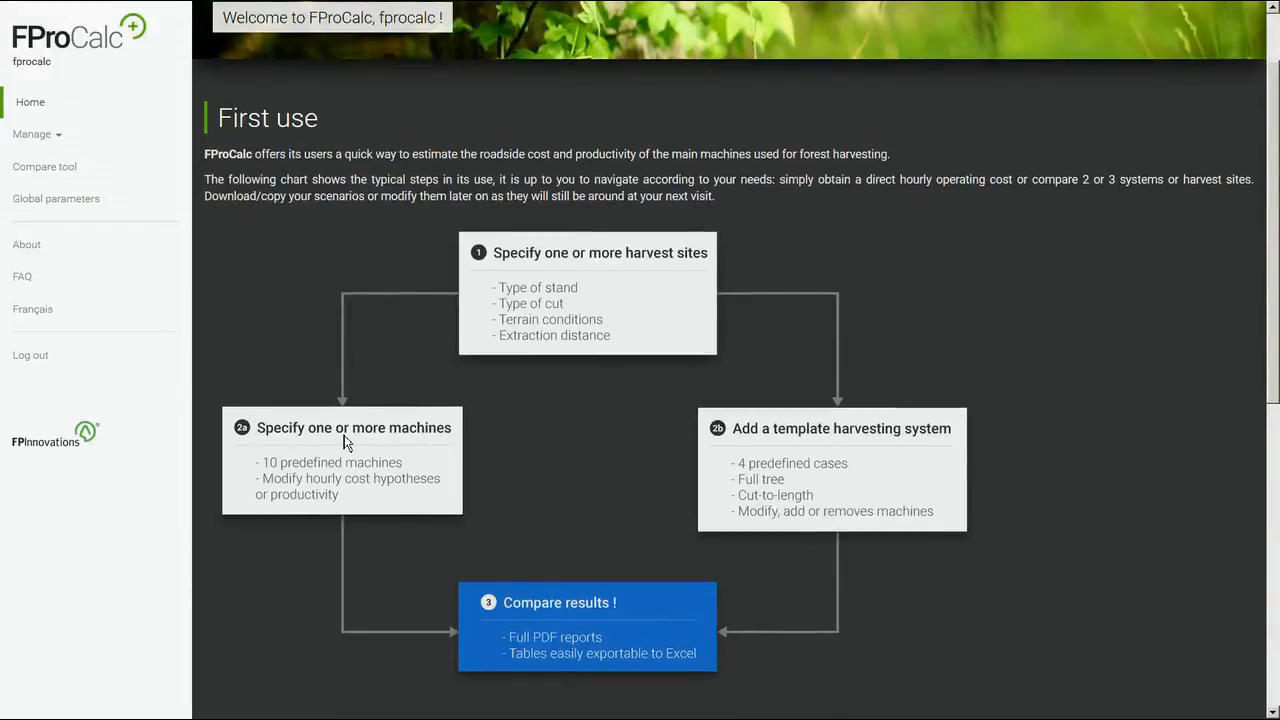
click(61, 140)
click(48, 167)
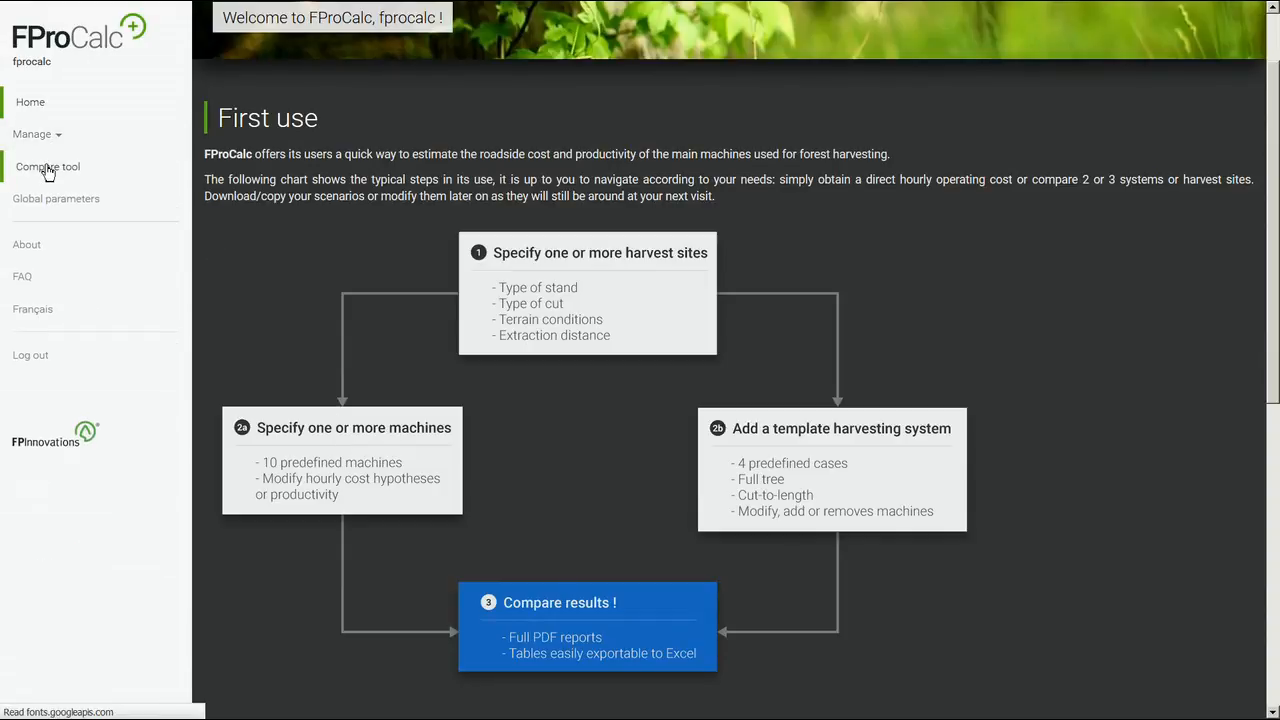
scroll(447, 275, down, 2)
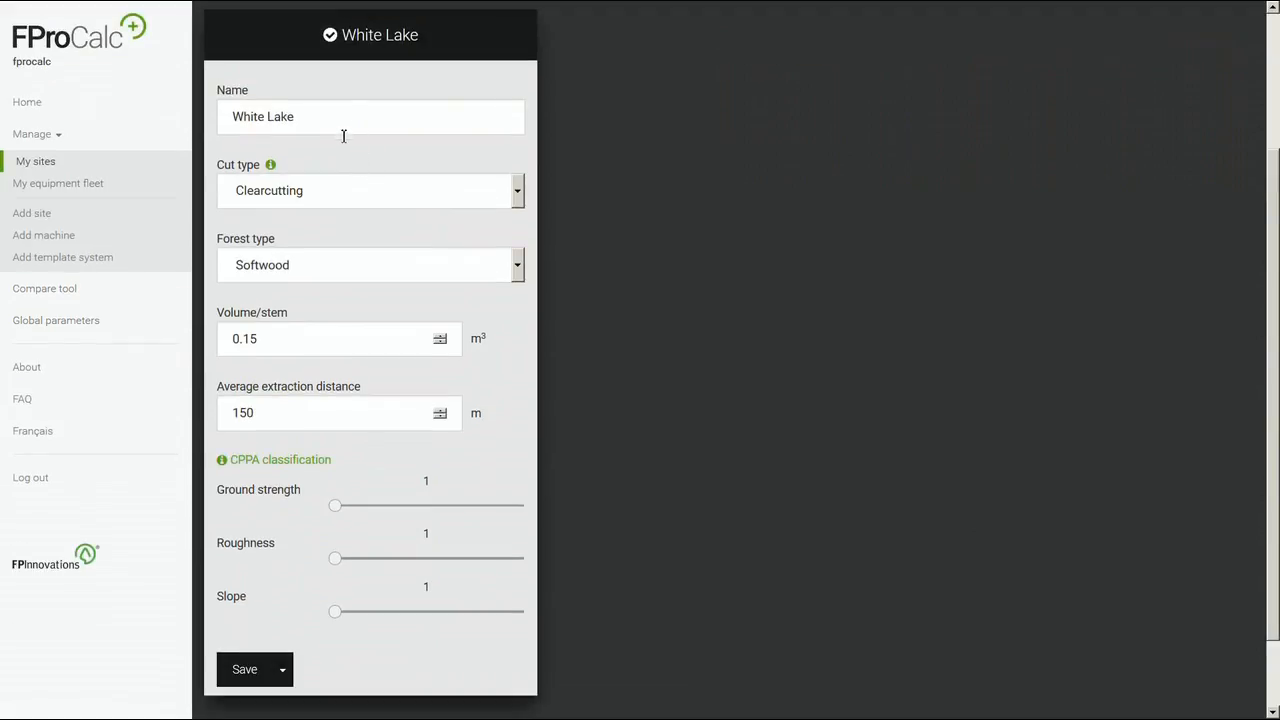
- Check the White Lake site's cut type, select Softwood as its forest type, and check its volume per stem
click(320, 200)
click(322, 198)
click(310, 277)
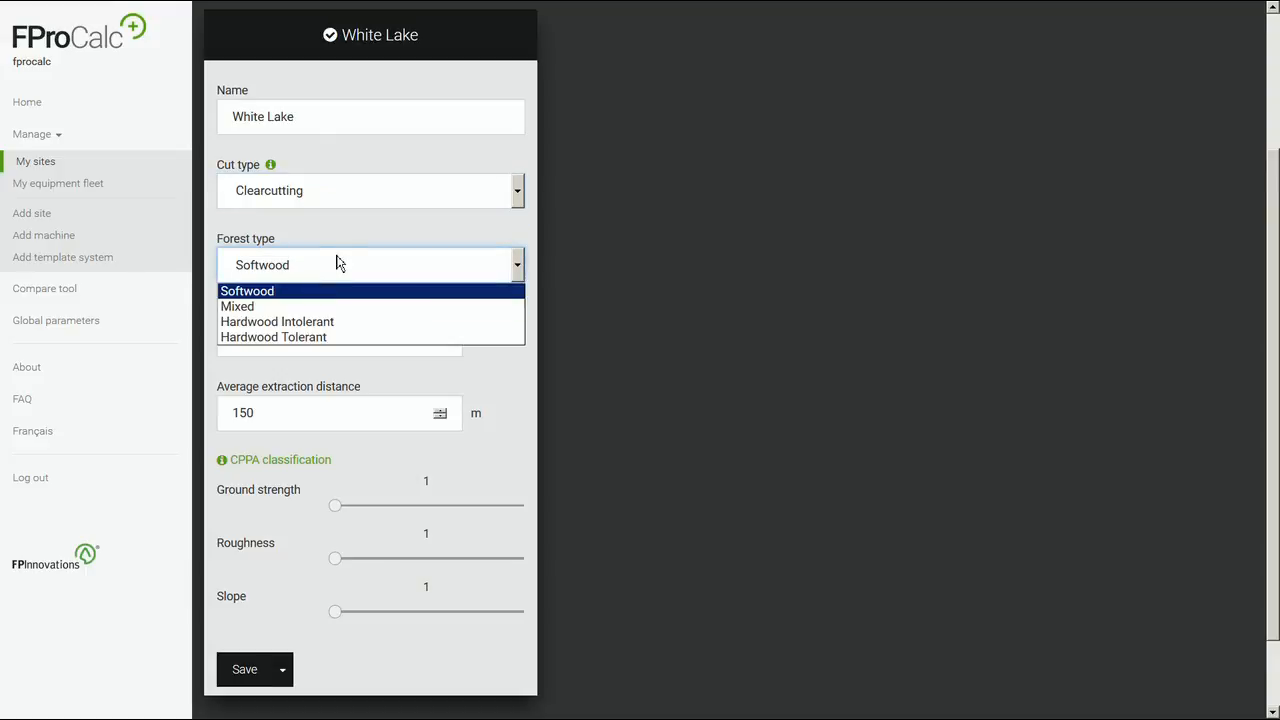
click(499, 292)
click(404, 338)
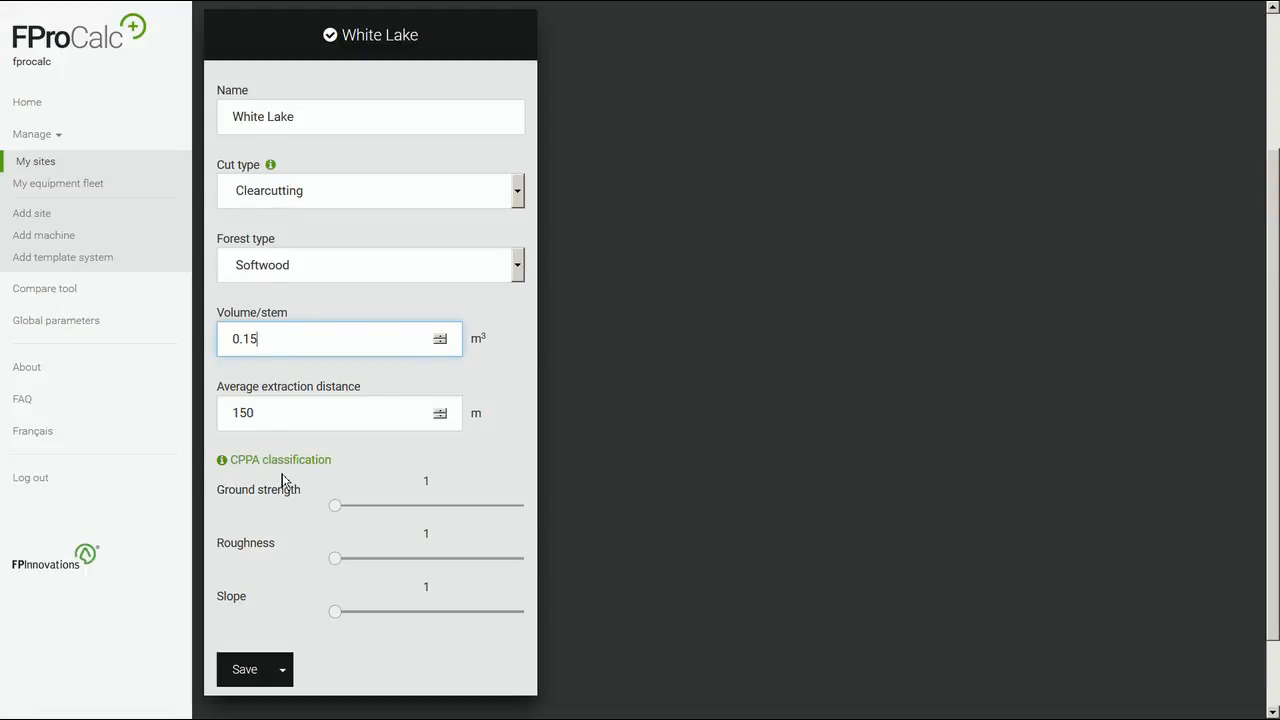
- Consult the CPPA classification reference for the White Lake site, close it and save the site
click(224, 467)
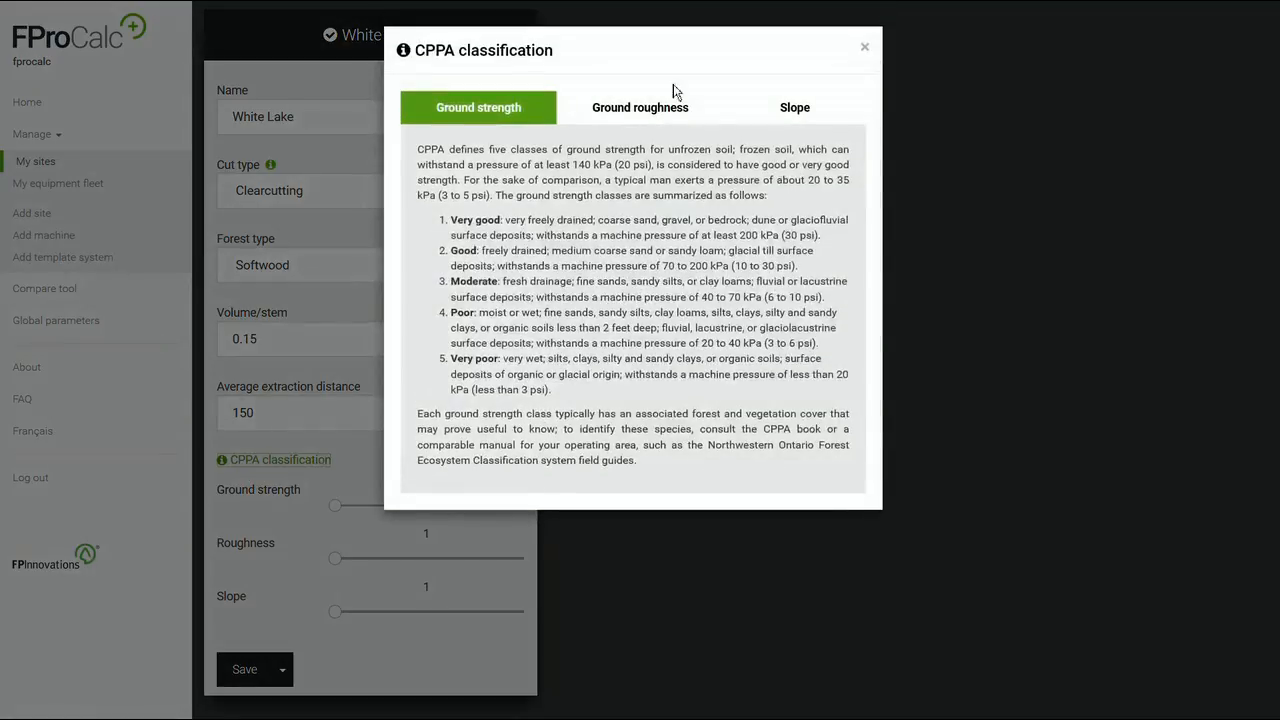
click(866, 50)
click(257, 672)
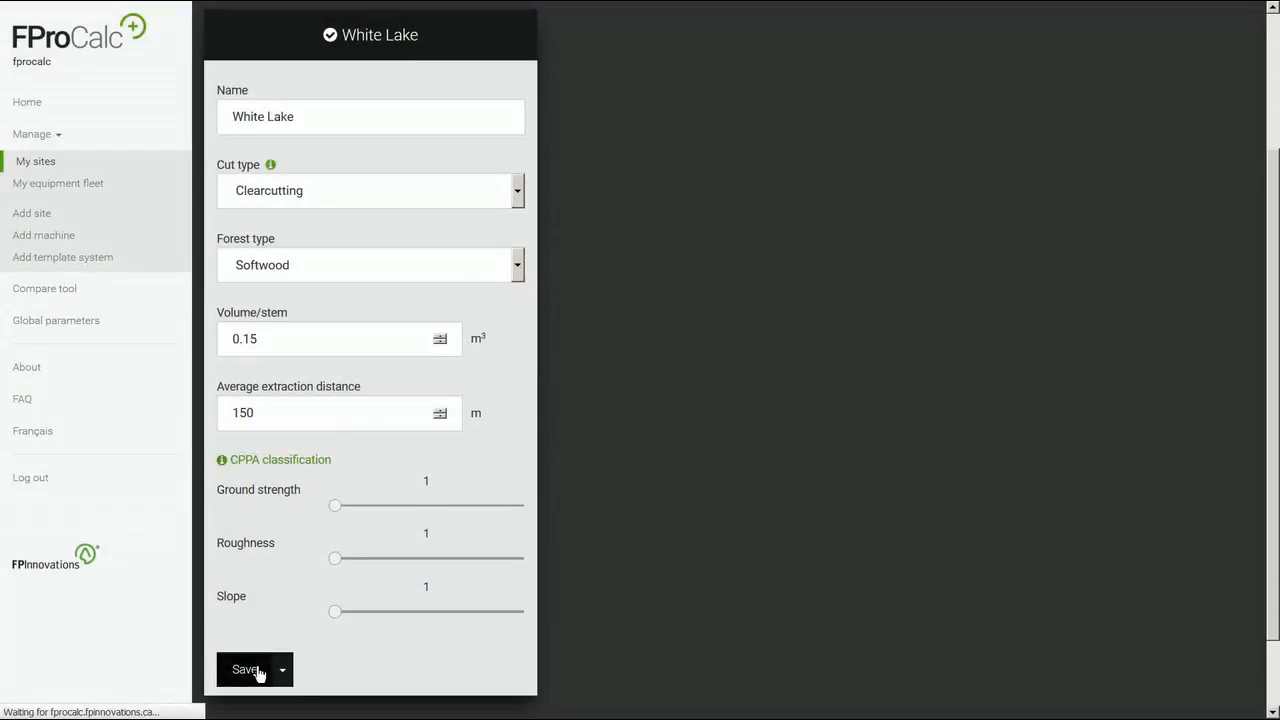
- Duplicate the White Lake site
scroll(280, 676, down, 3)
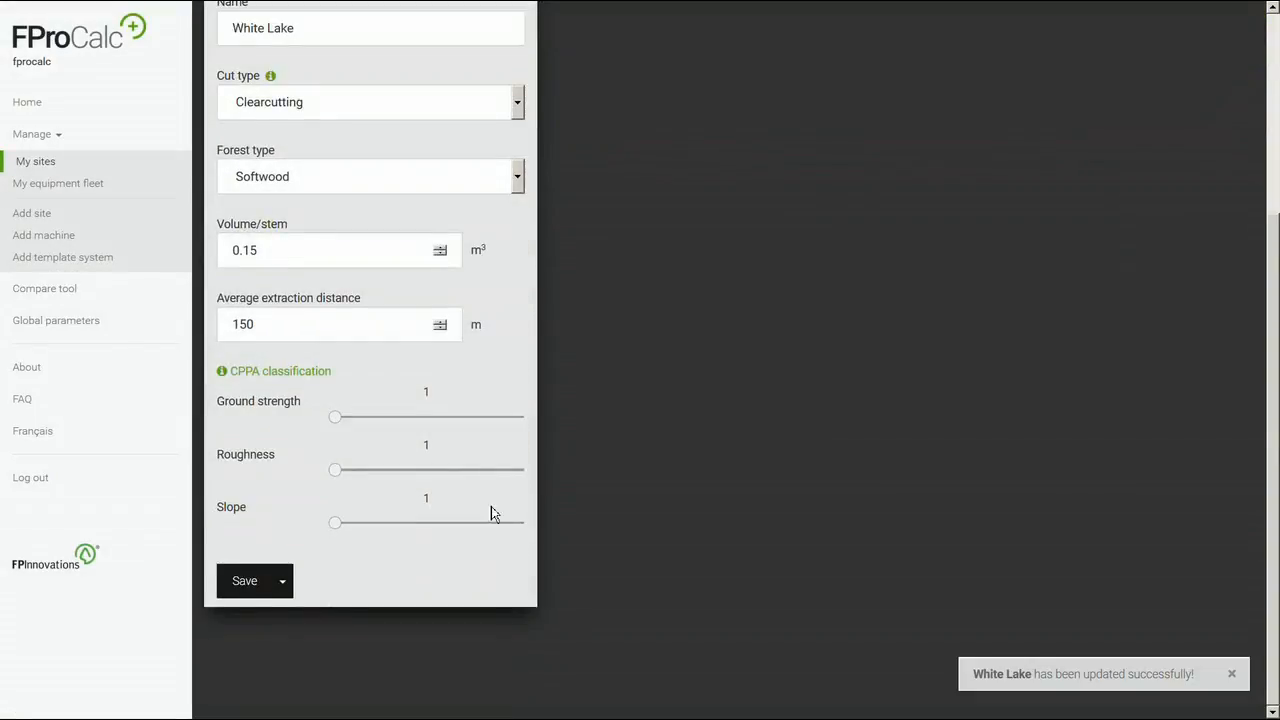
scroll(499, 502, up, 5)
scroll(499, 502, down, 5)
click(289, 592)
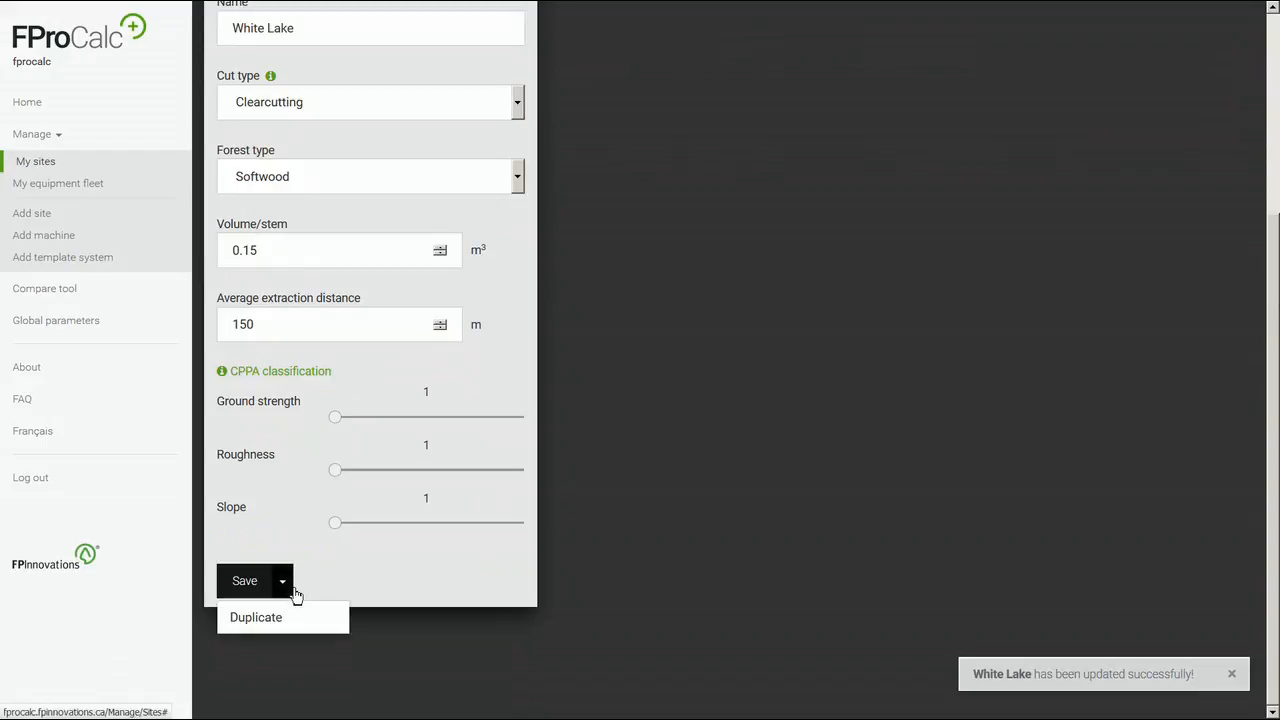
click(284, 617)
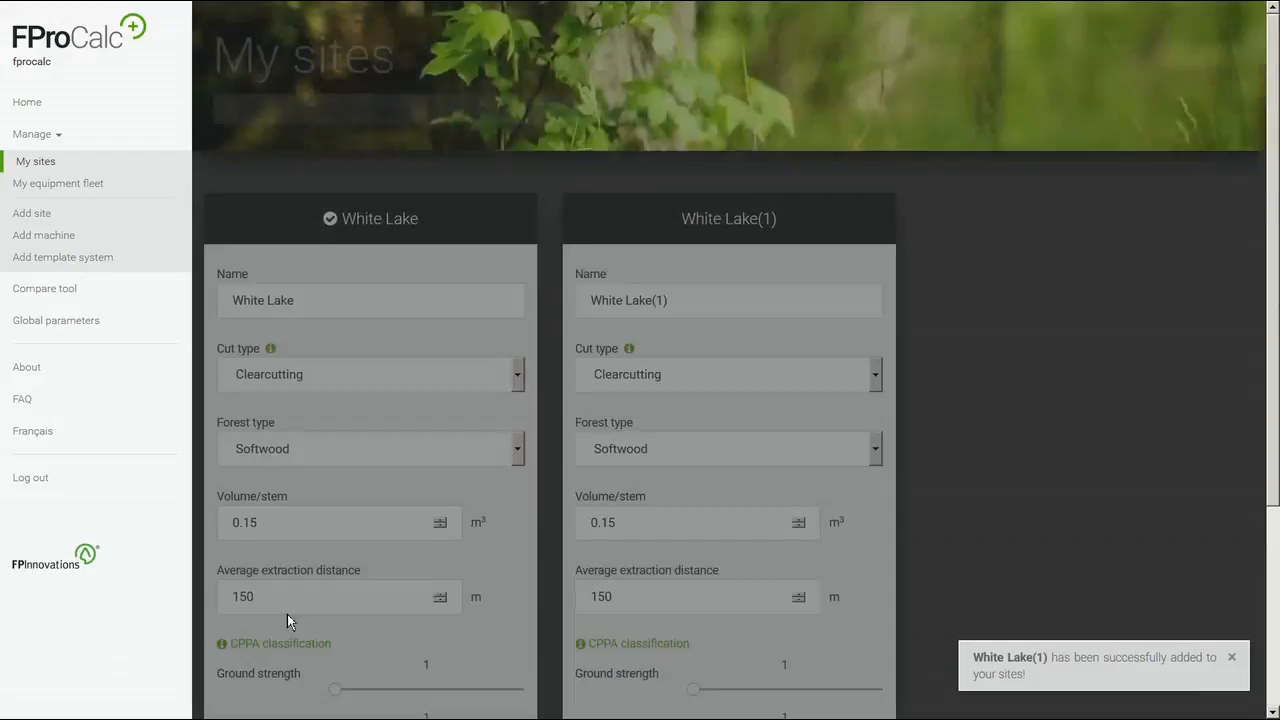
- Set the duplicated site's average extraction distance to 300 m
scroll(640, 380, down, 3)
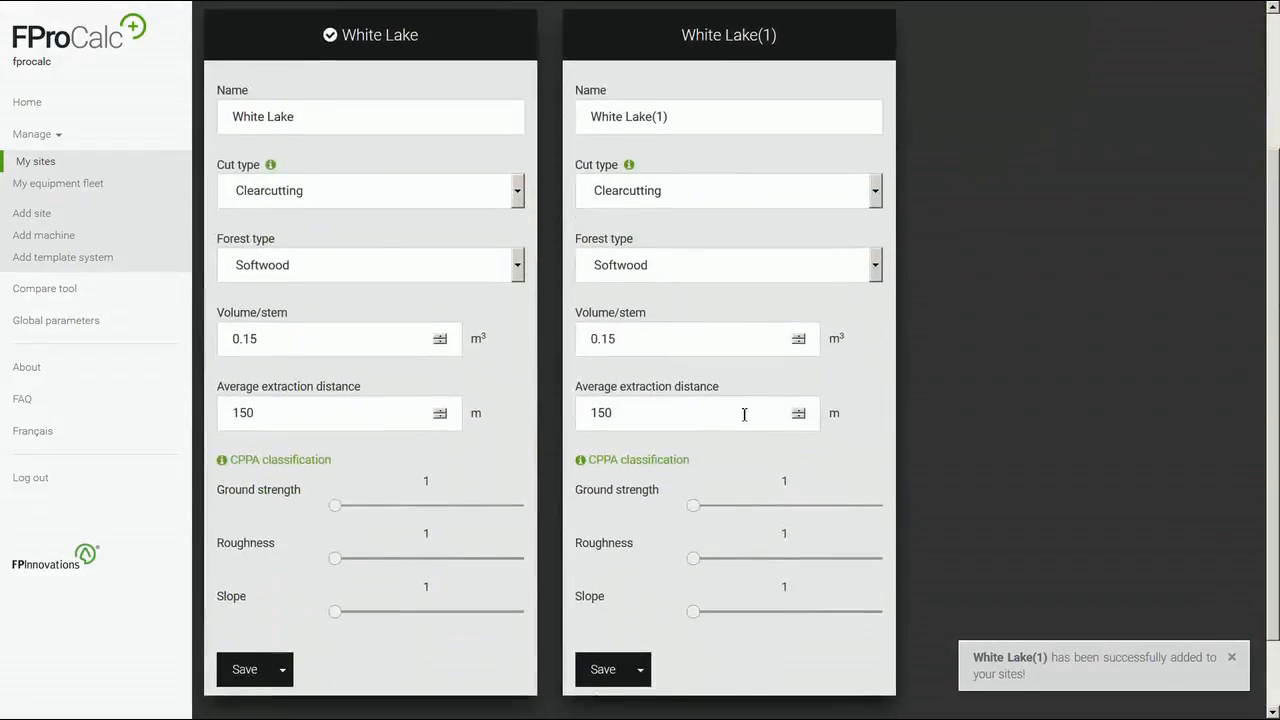
drag(629, 415, 584, 415)
text(300)
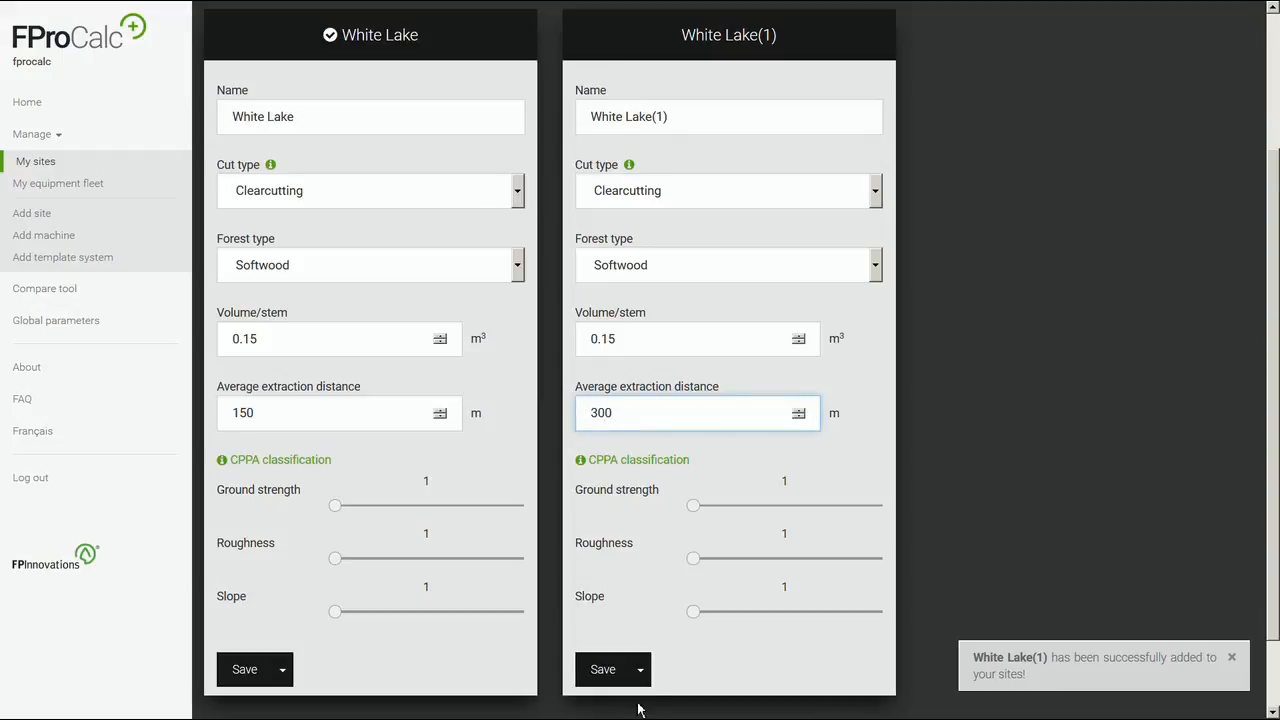
- Rename the duplicated site as White Lake Long and save it
click(671, 116)
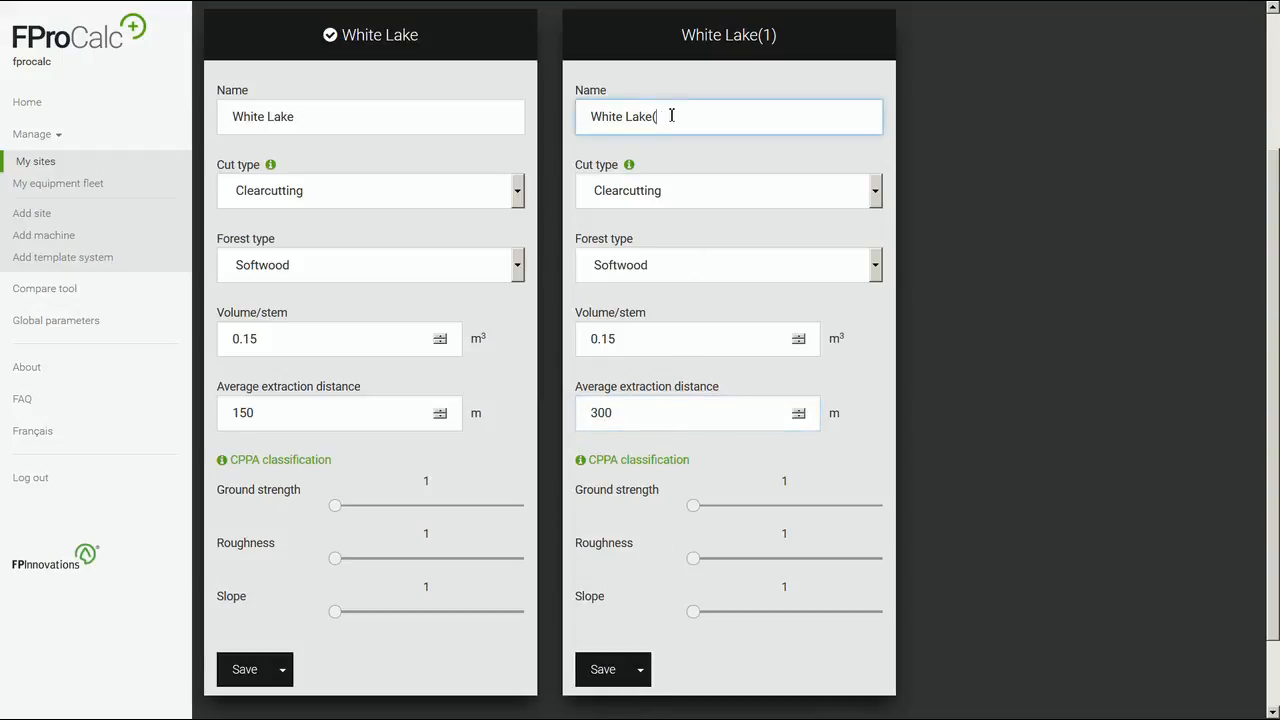
key(BackSpace)
text(Long)
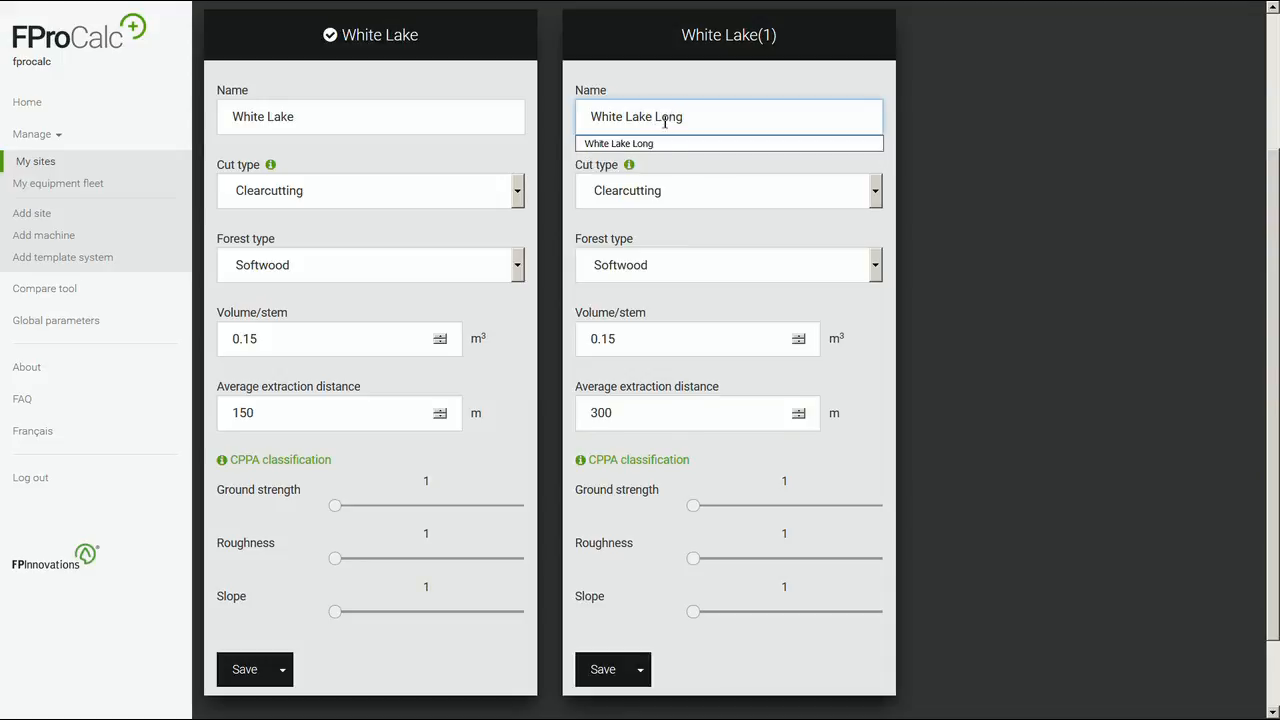
click(585, 145)
click(605, 677)
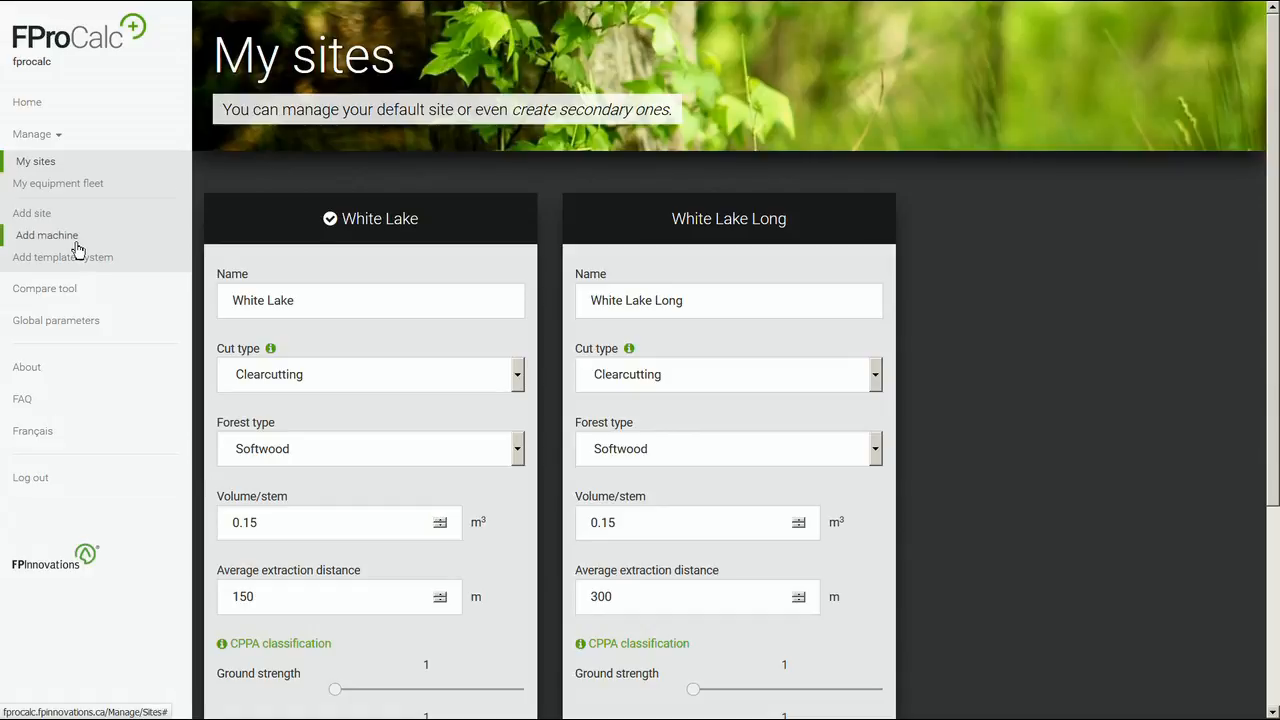
- Open the equipment fleet and check both its systems and its machines lists
click(92, 190)
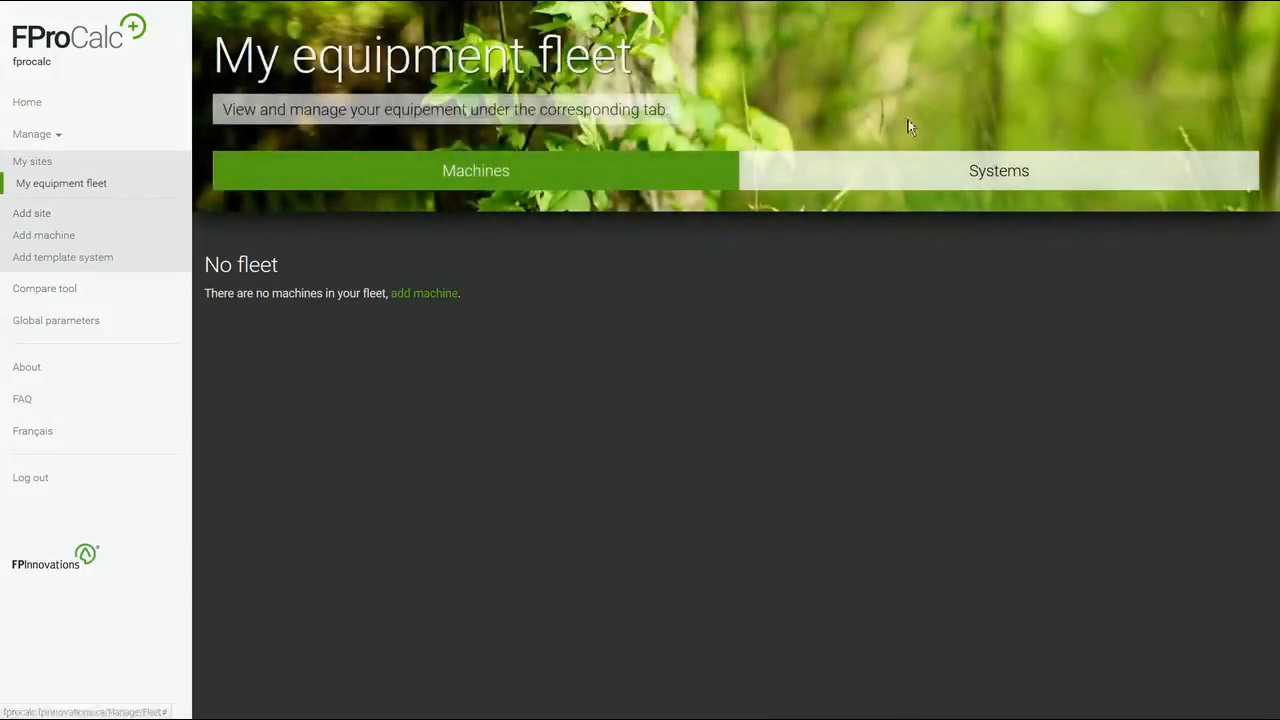
click(933, 180)
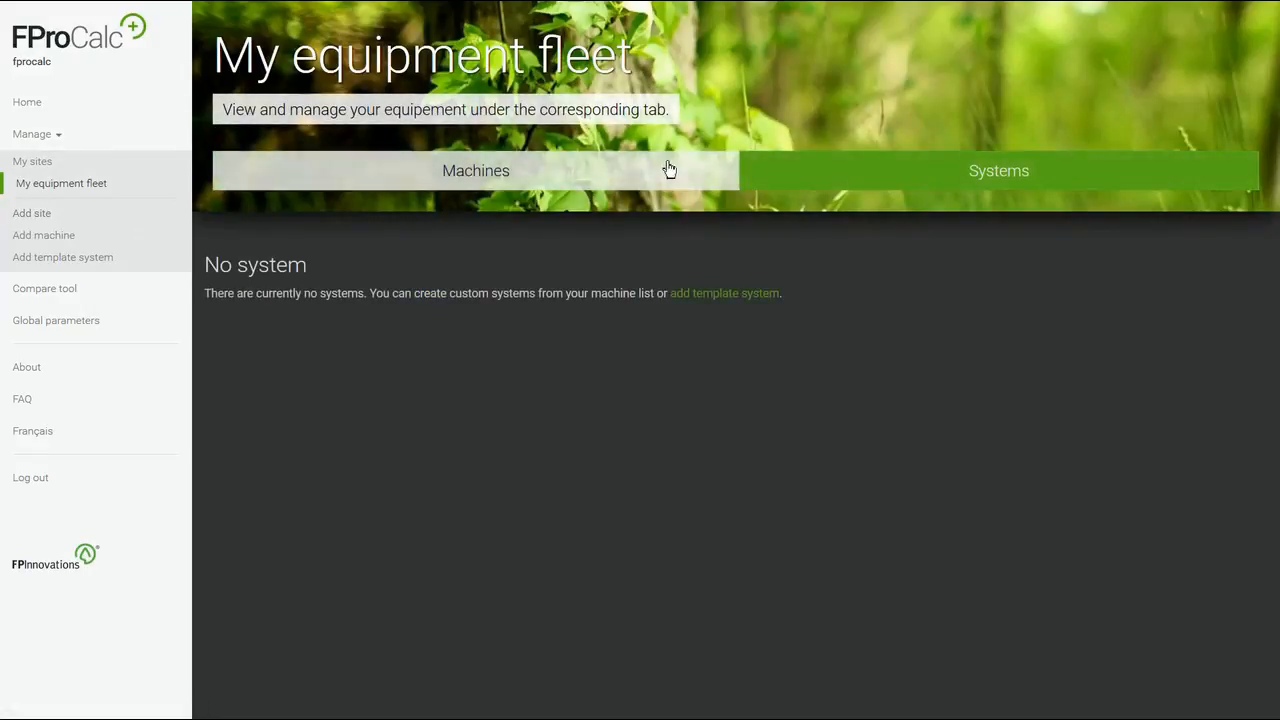
click(640, 176)
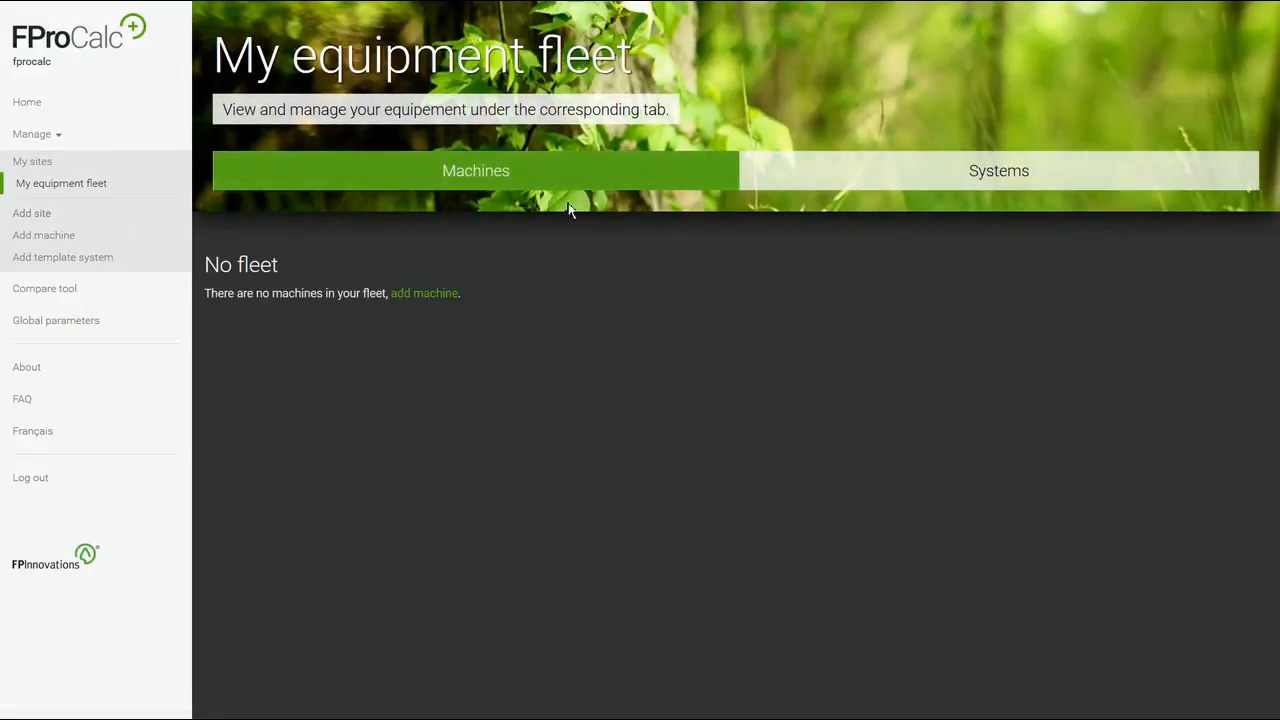
- Add a Grapple Skidder to the fleet, entering a person's full name as the machine name
click(448, 296)
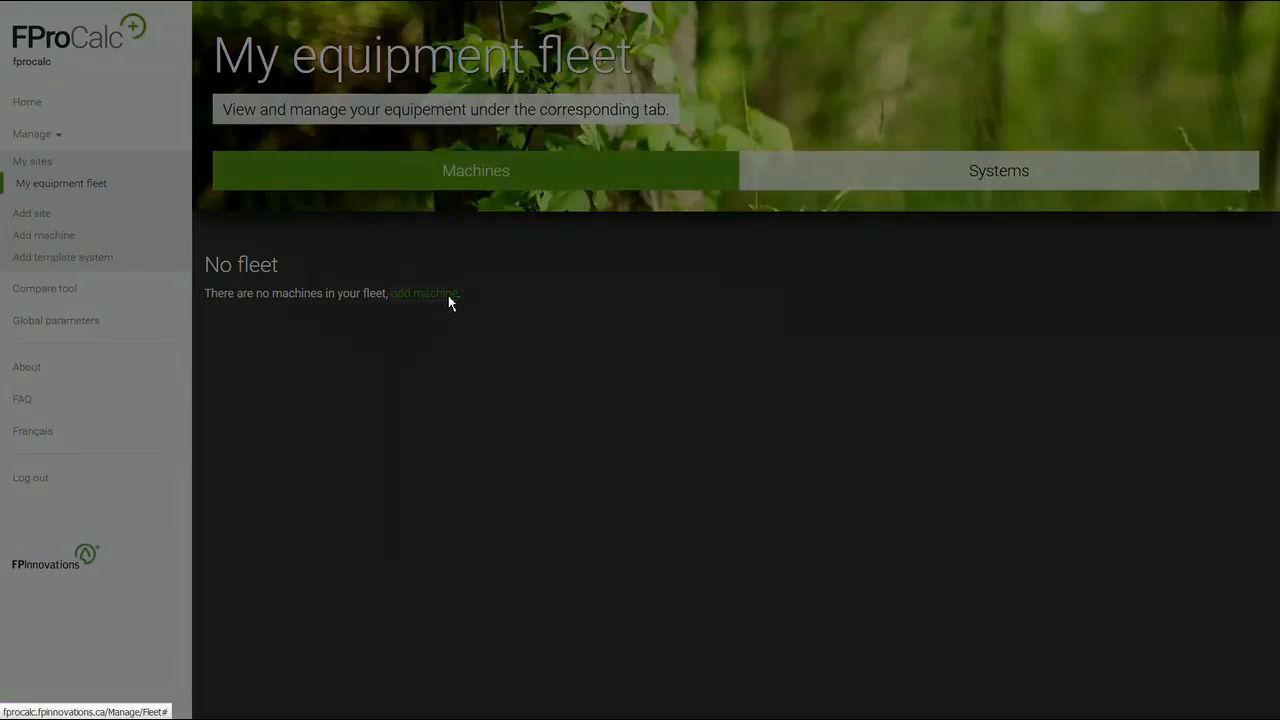
click(670, 160)
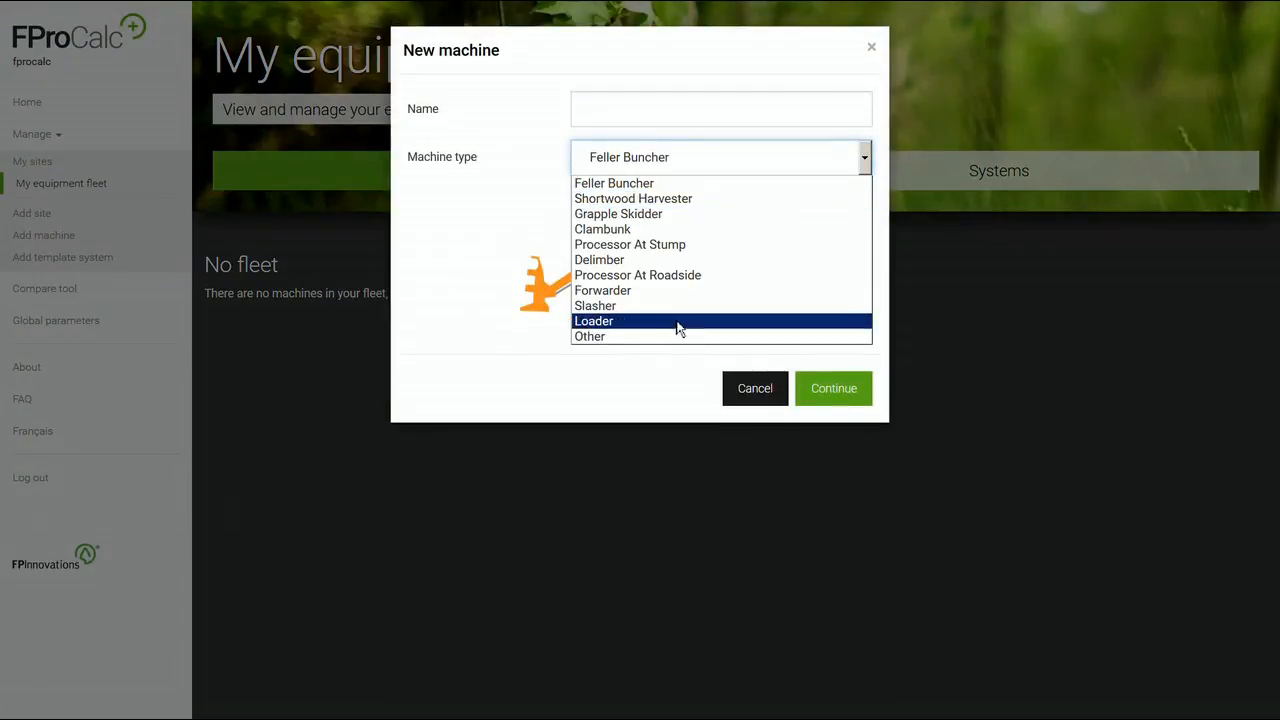
click(675, 215)
click(605, 109)
text(Joe Doe)
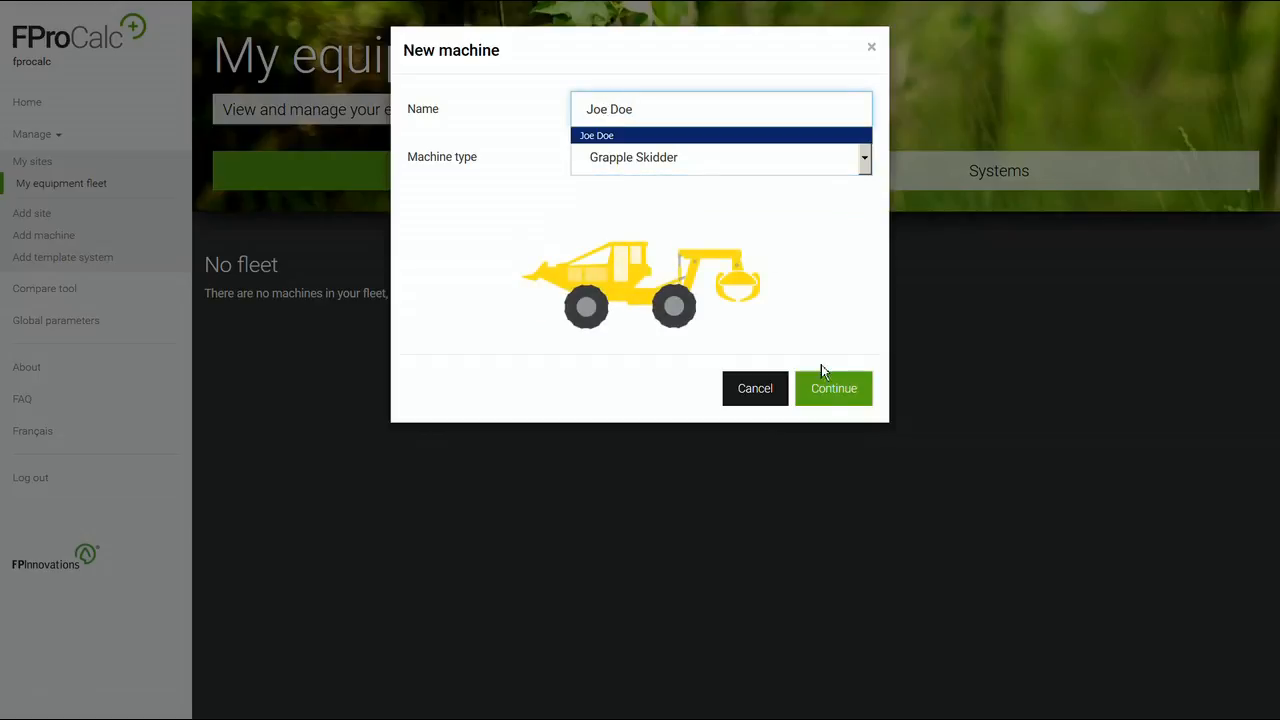
click(831, 392)
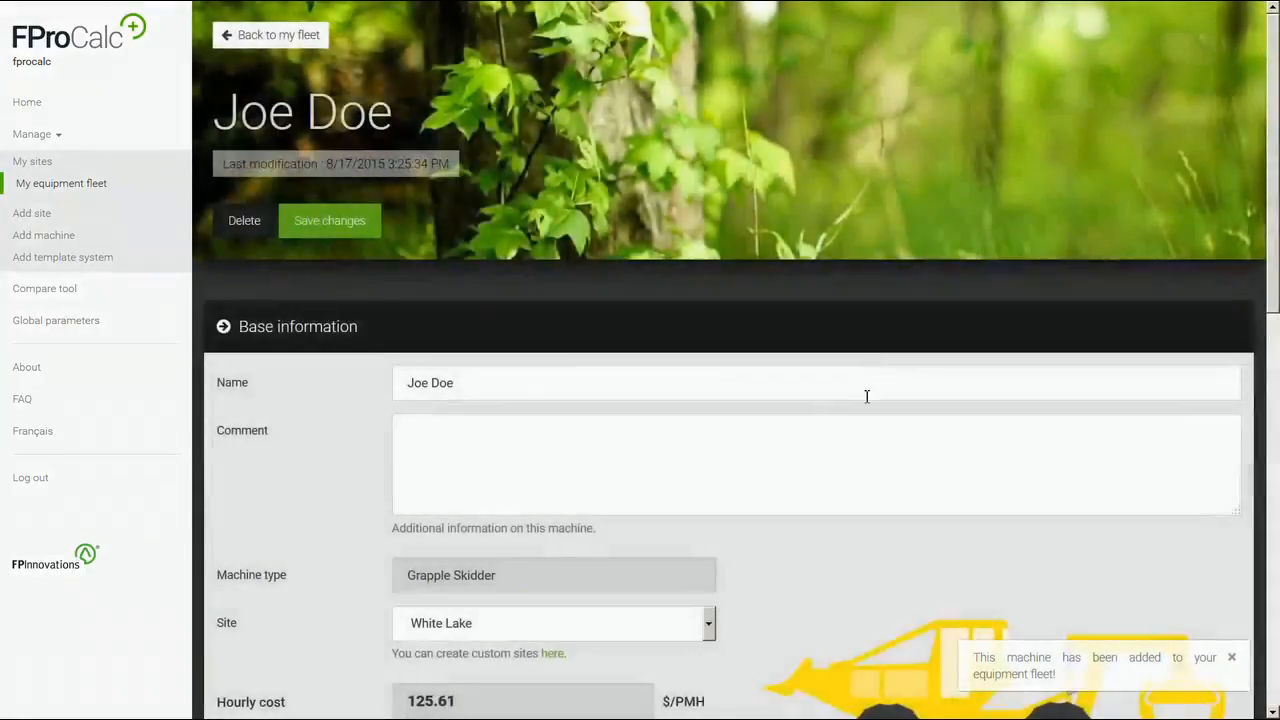
- Review the new skidder's base information, including its site, hourly cost, productivity and unit cost
scroll(853, 427, down, 2)
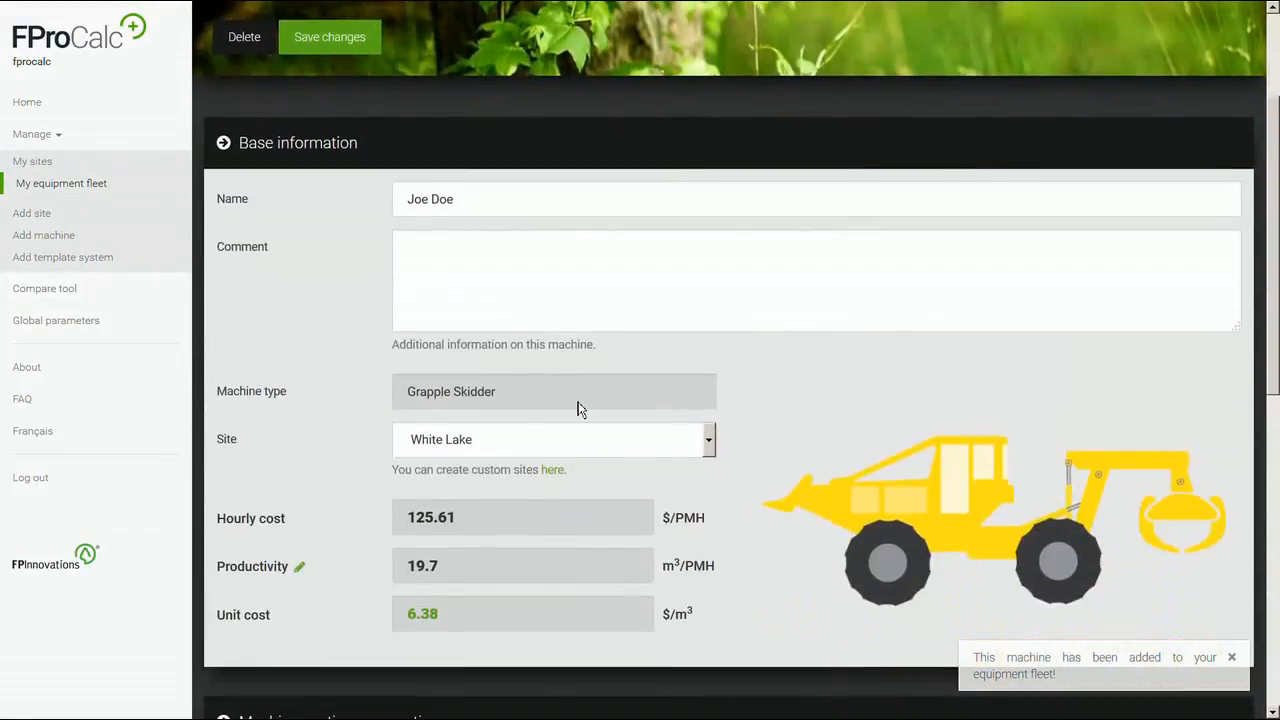
scroll(515, 434, down, 1)
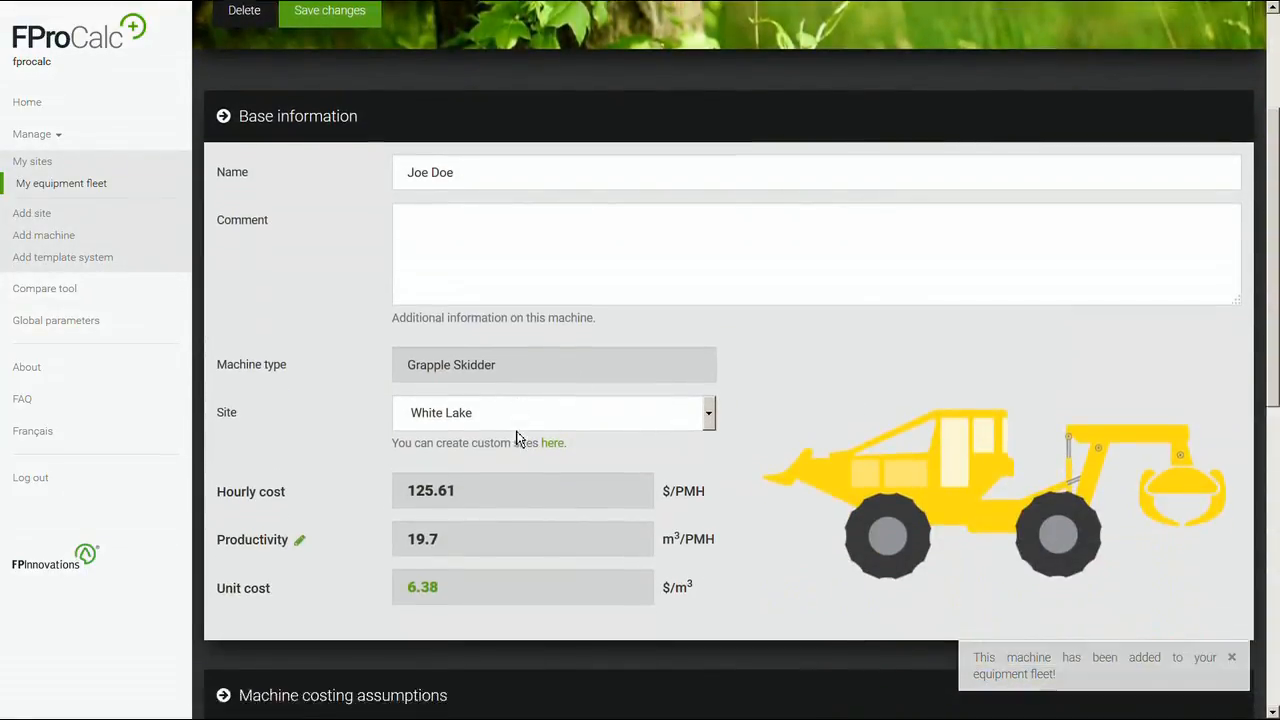
scroll(535, 372, down, 2)
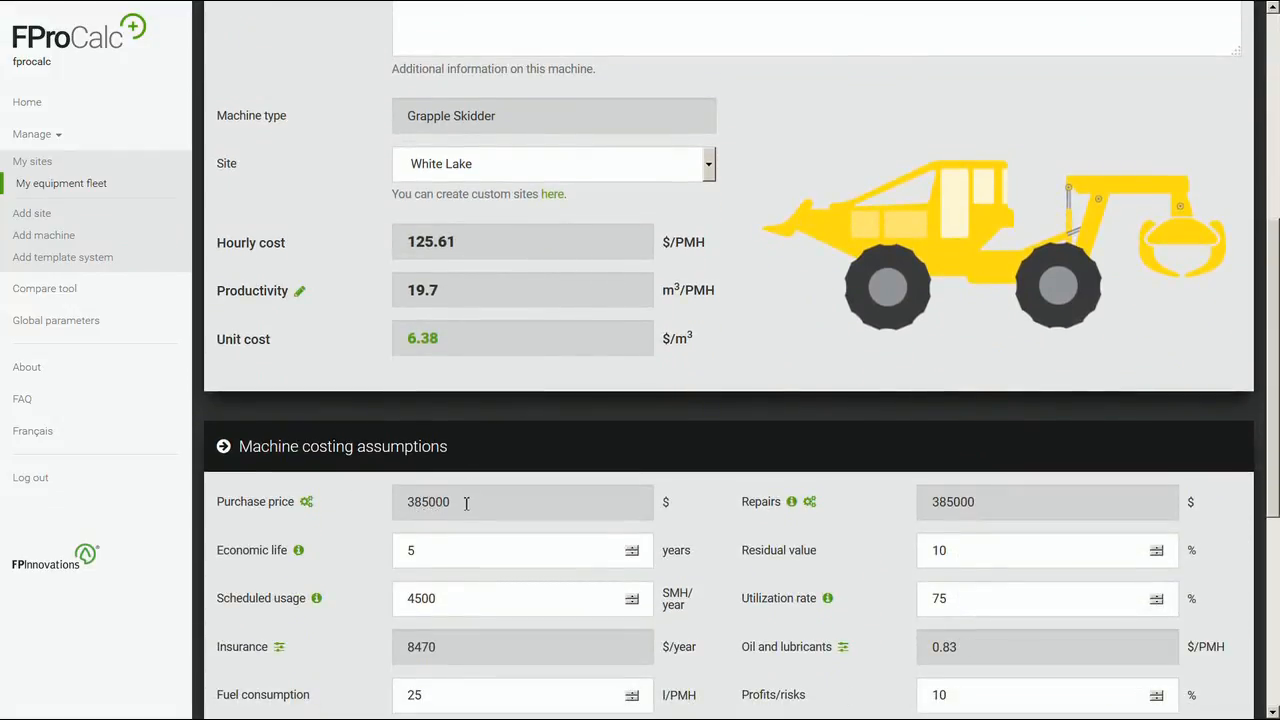
- Try adding an option to the skidder's base purchase price
click(306, 501)
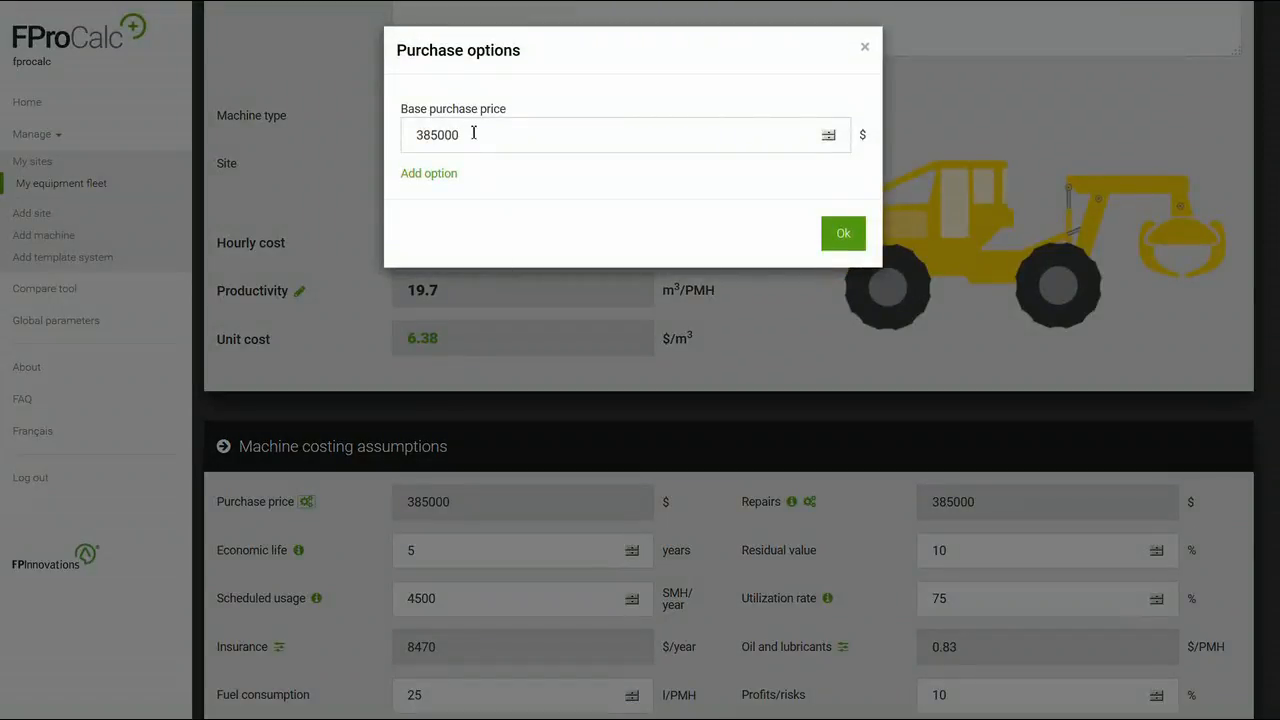
click(450, 174)
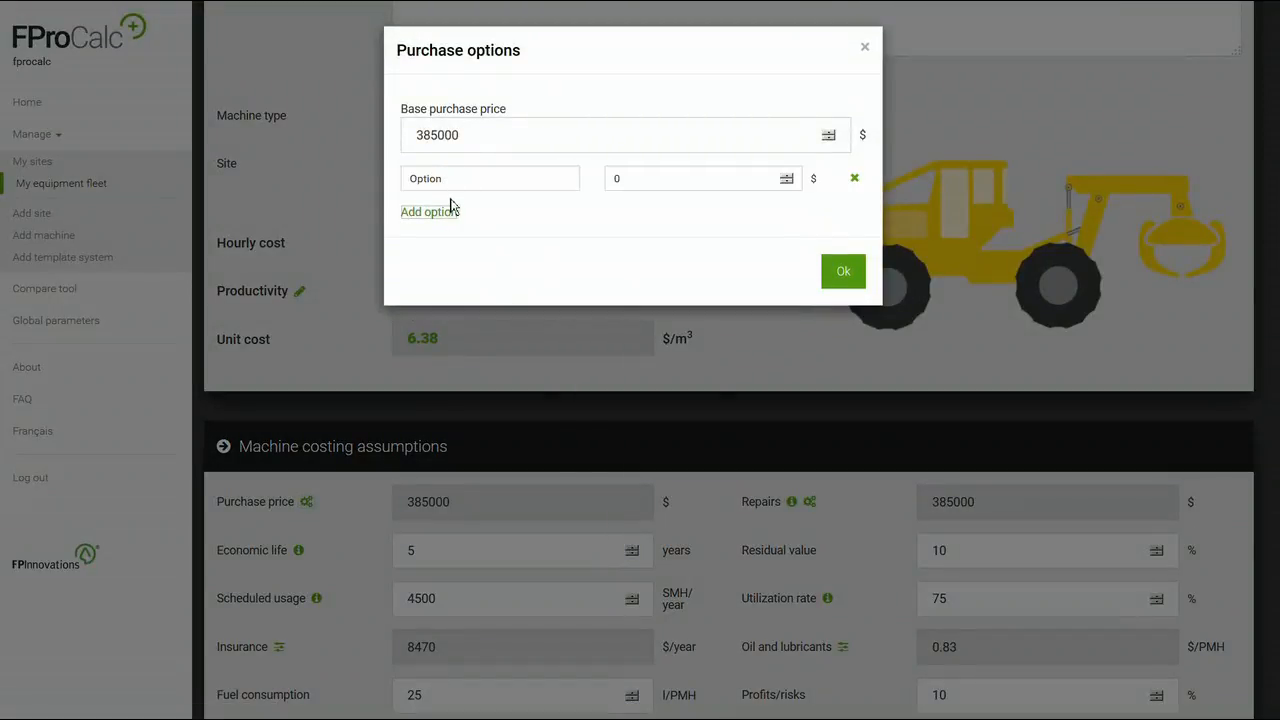
click(866, 48)
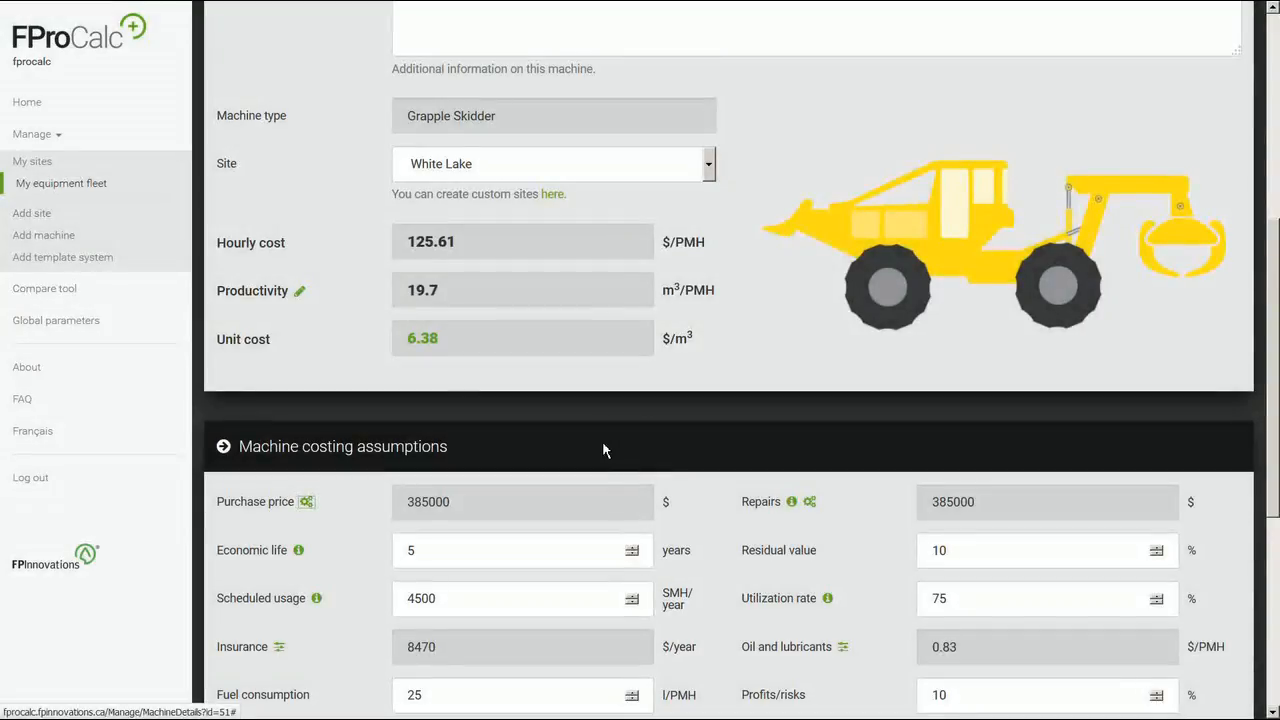
- Review the skidder's costing assumptions and the global parameters, and save the machine's details
scroll(603, 446, down, 1)
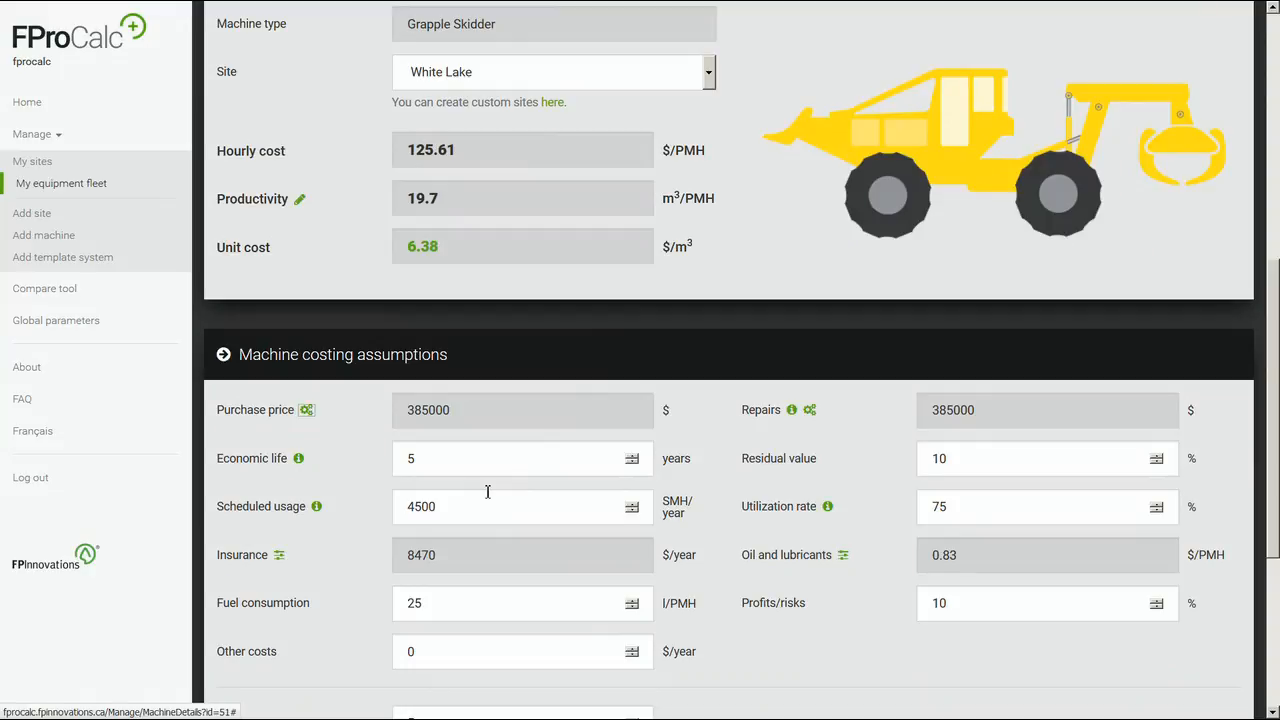
scroll(807, 315, down, 1)
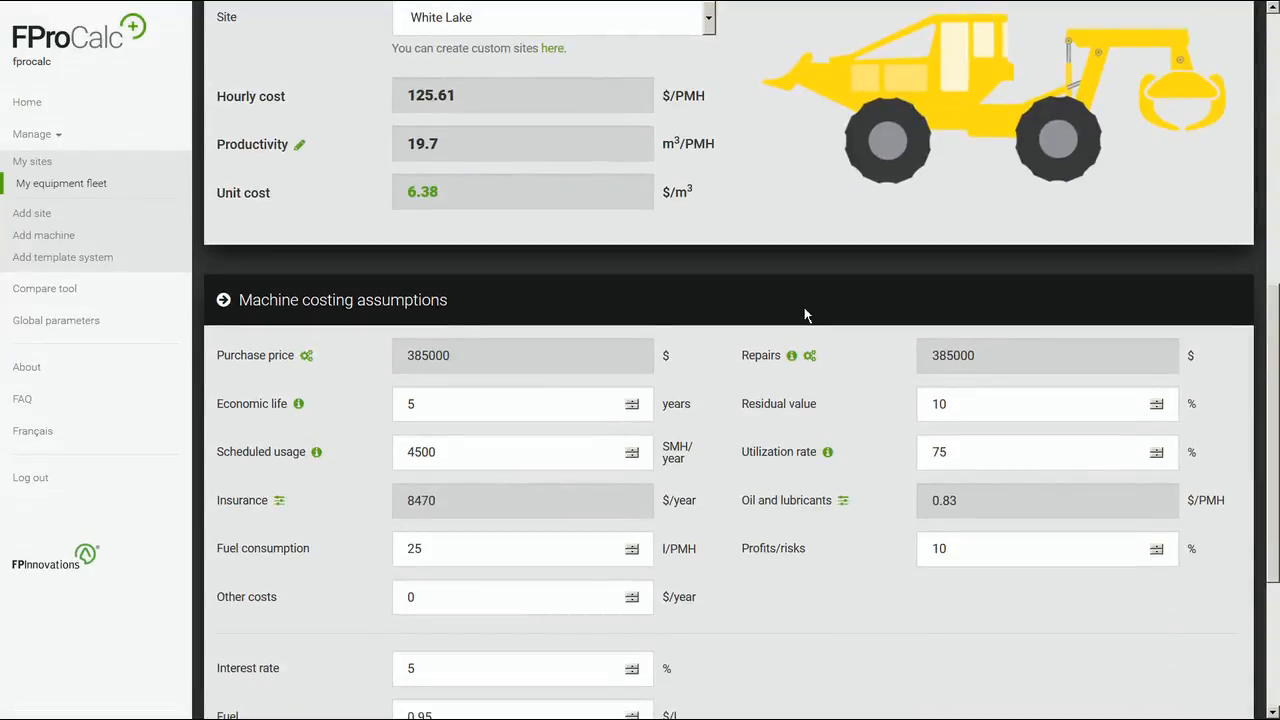
scroll(803, 315, down, 1)
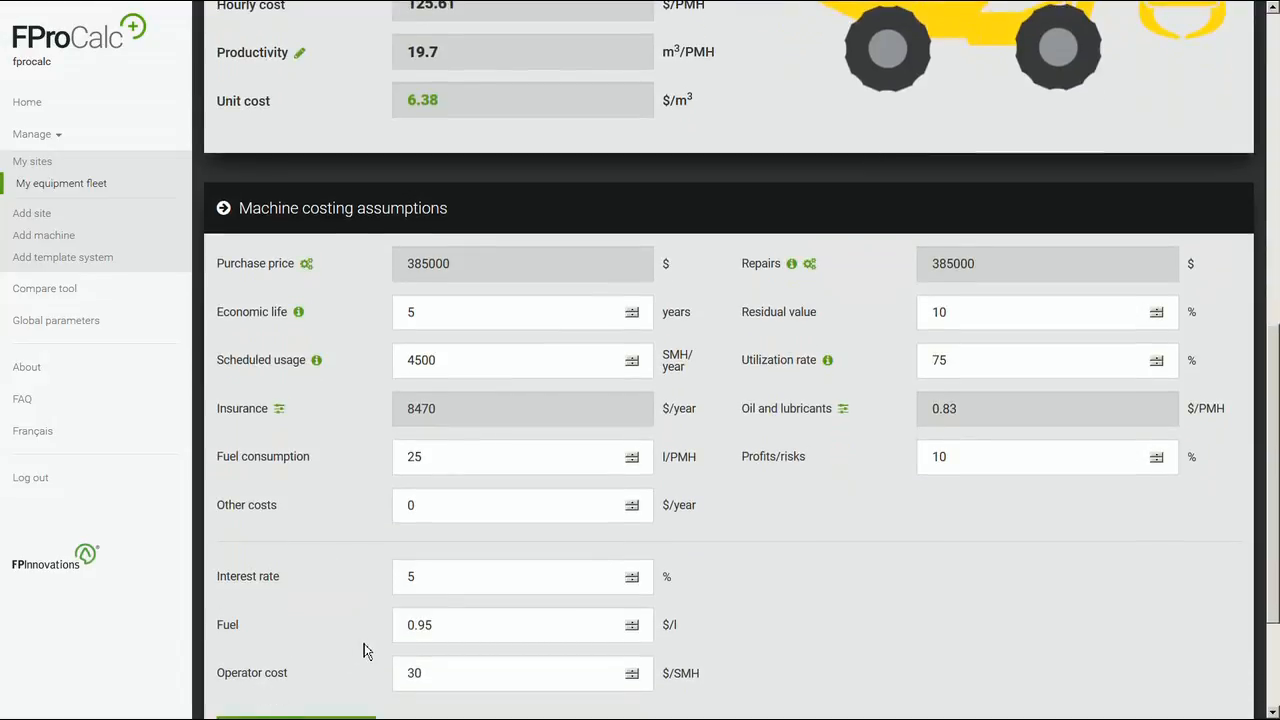
scroll(366, 651, down, 2)
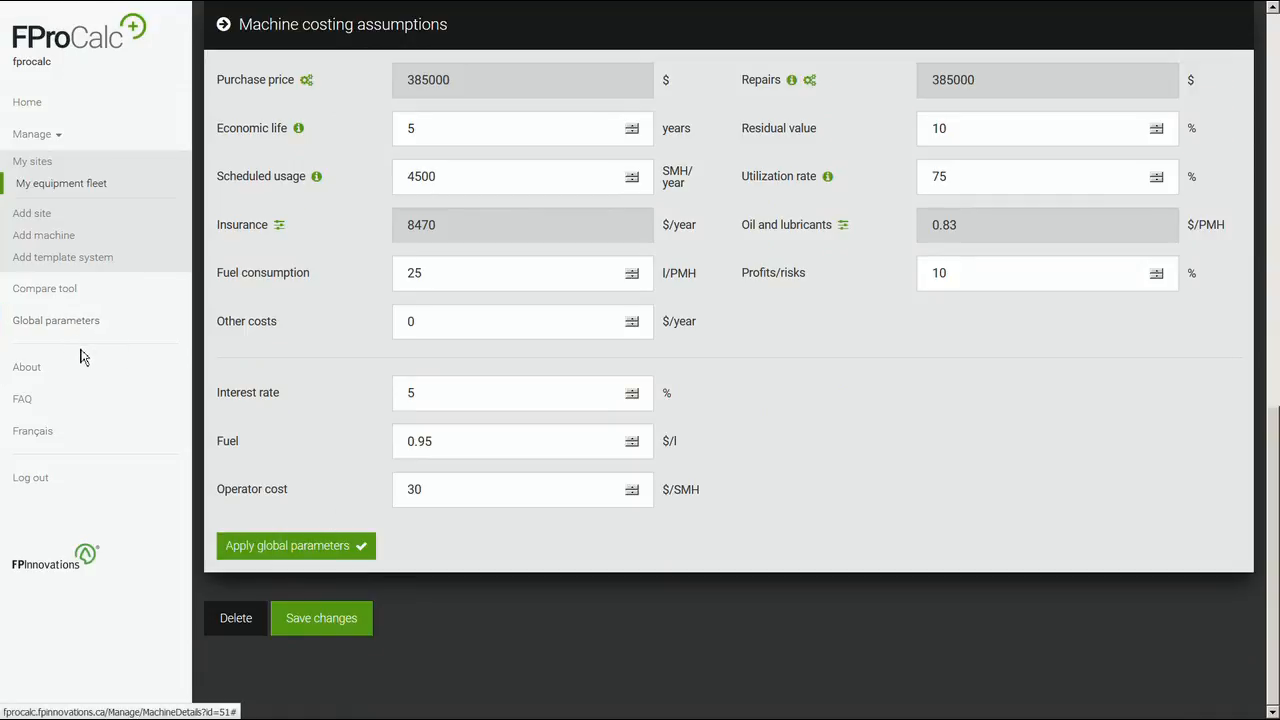
click(56, 326)
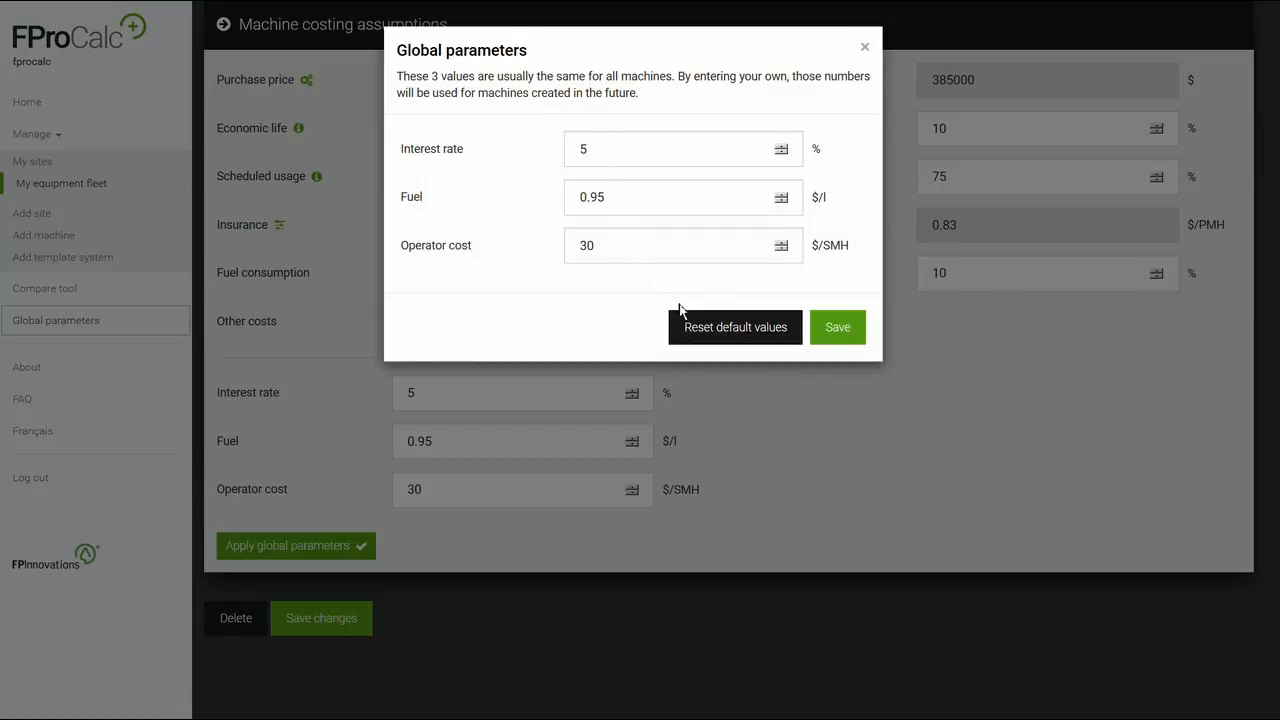
click(868, 48)
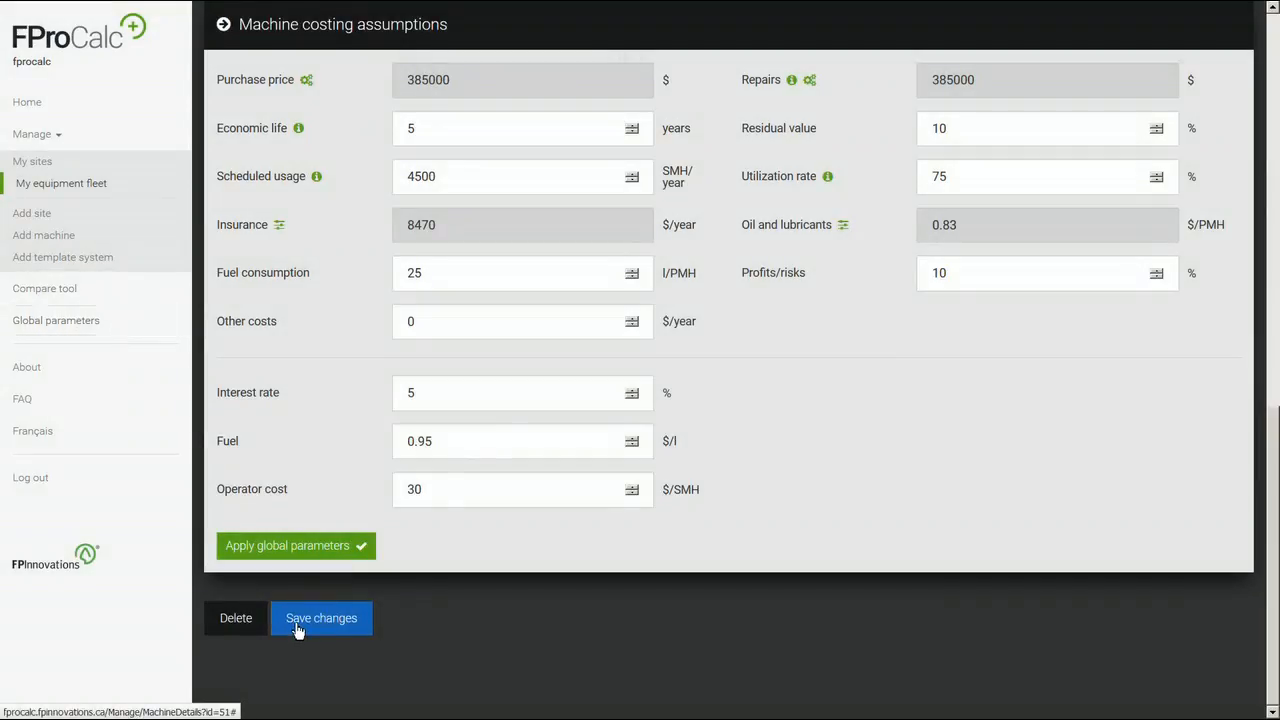
click(296, 624)
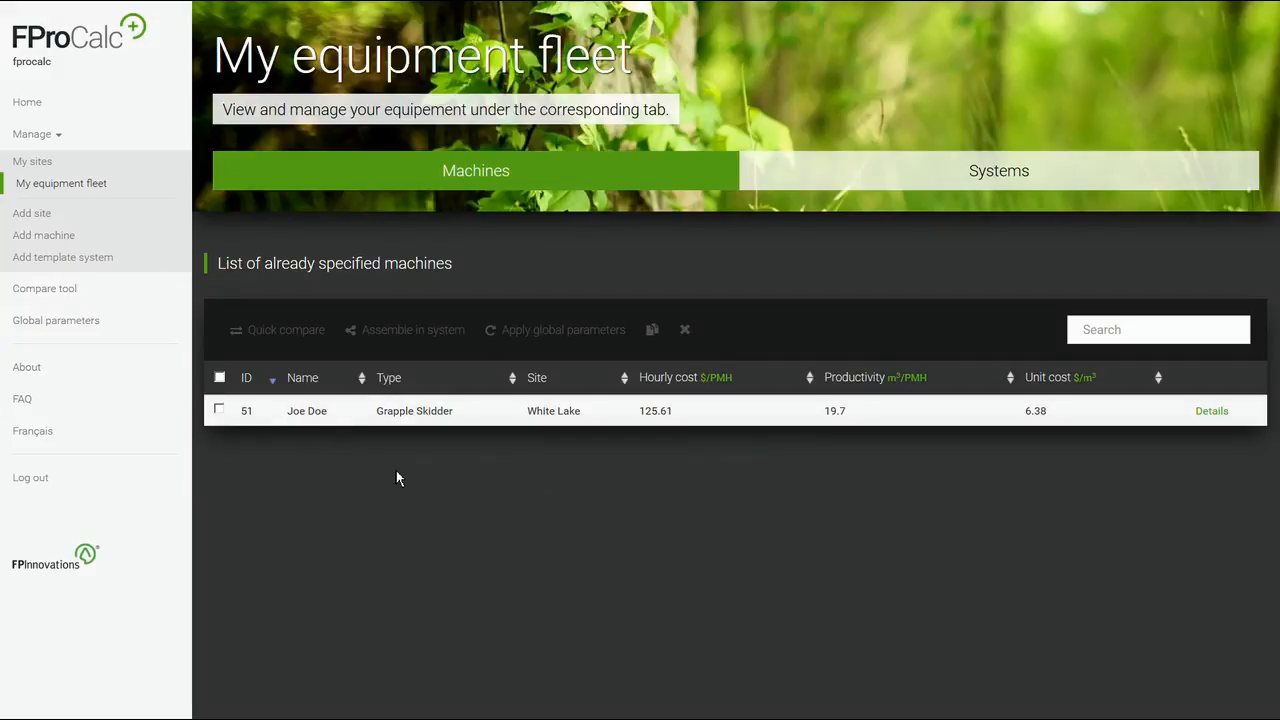
- Generate a report comparing the grapple skidder on the White Lake and White Lake Long sites
click(72, 300)
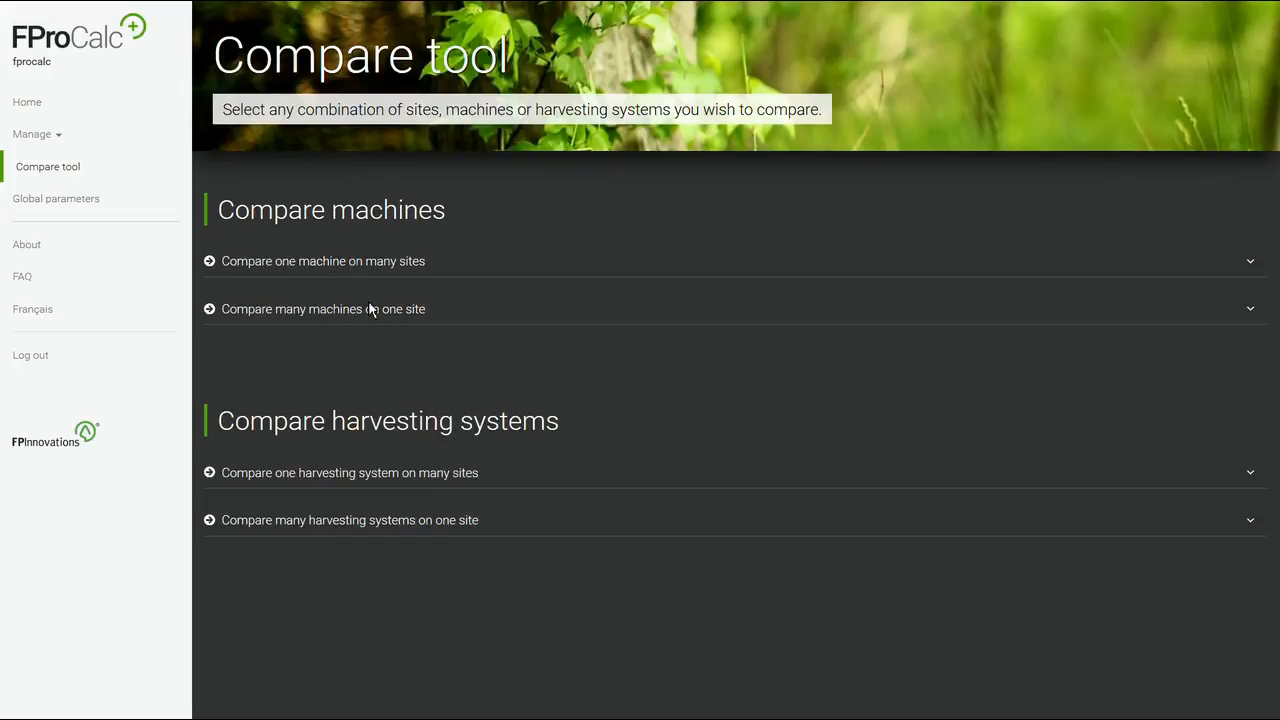
click(310, 264)
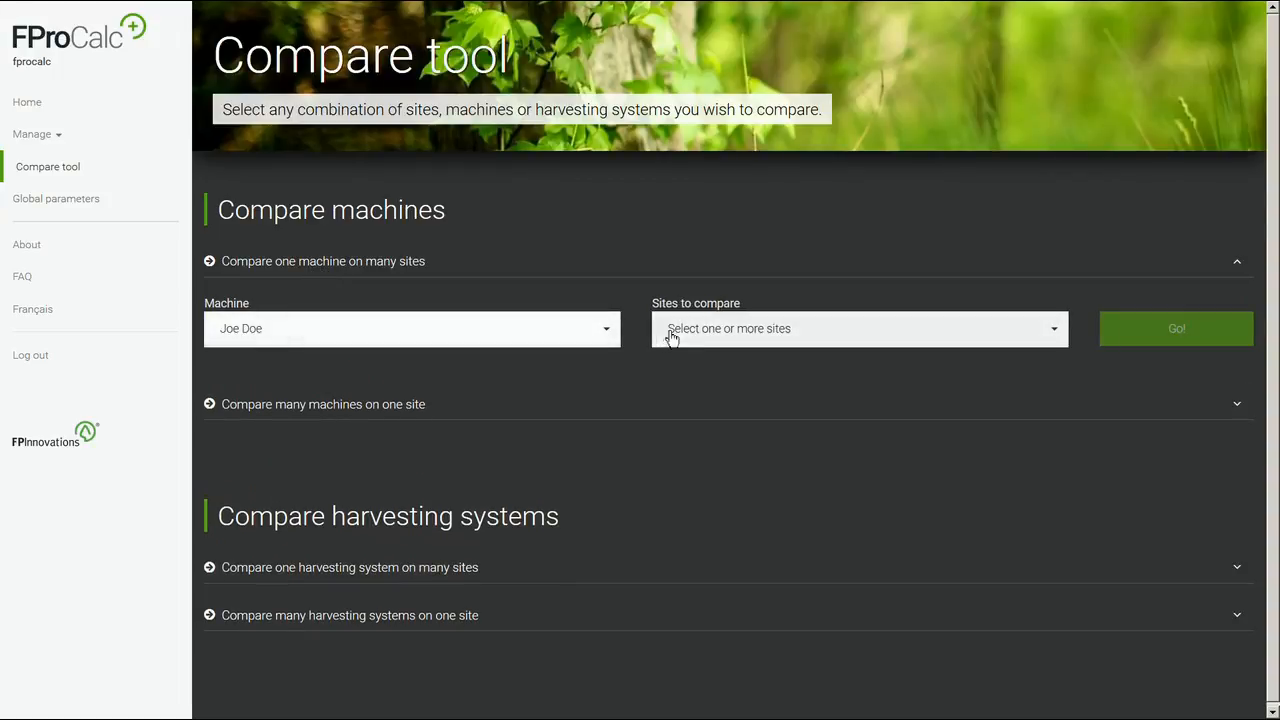
click(714, 336)
click(730, 365)
click(717, 390)
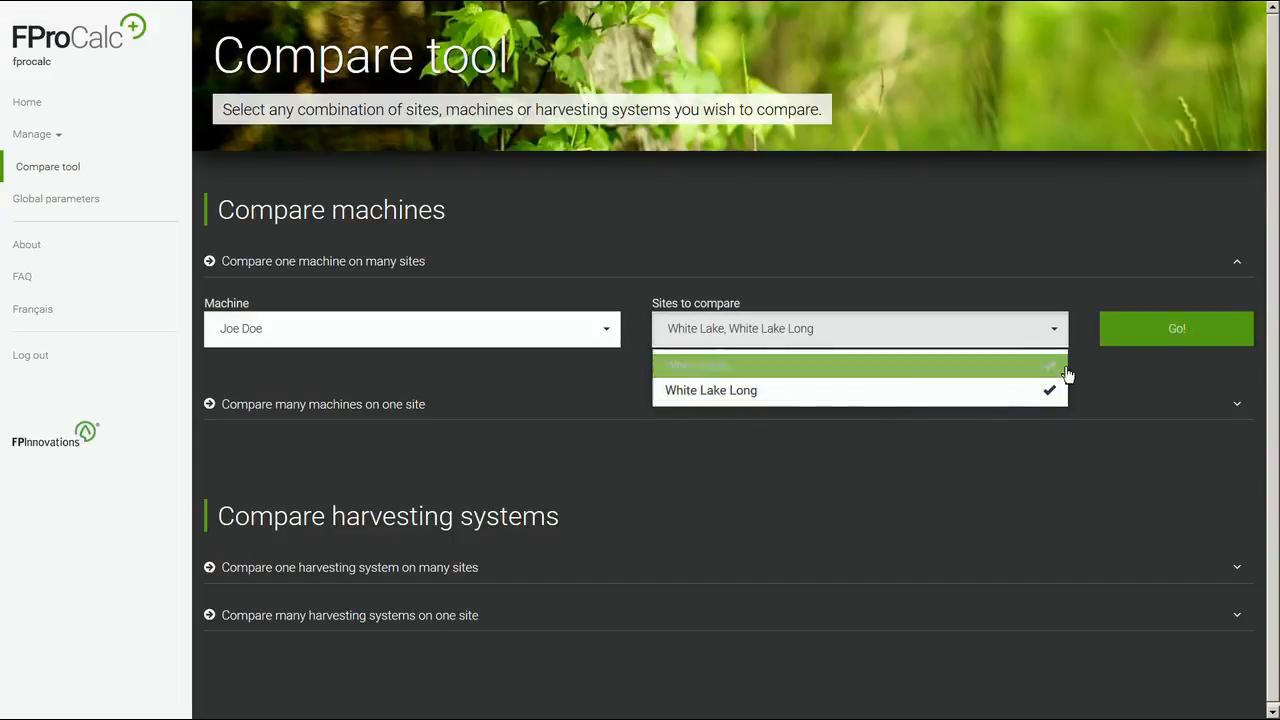
click(1148, 344)
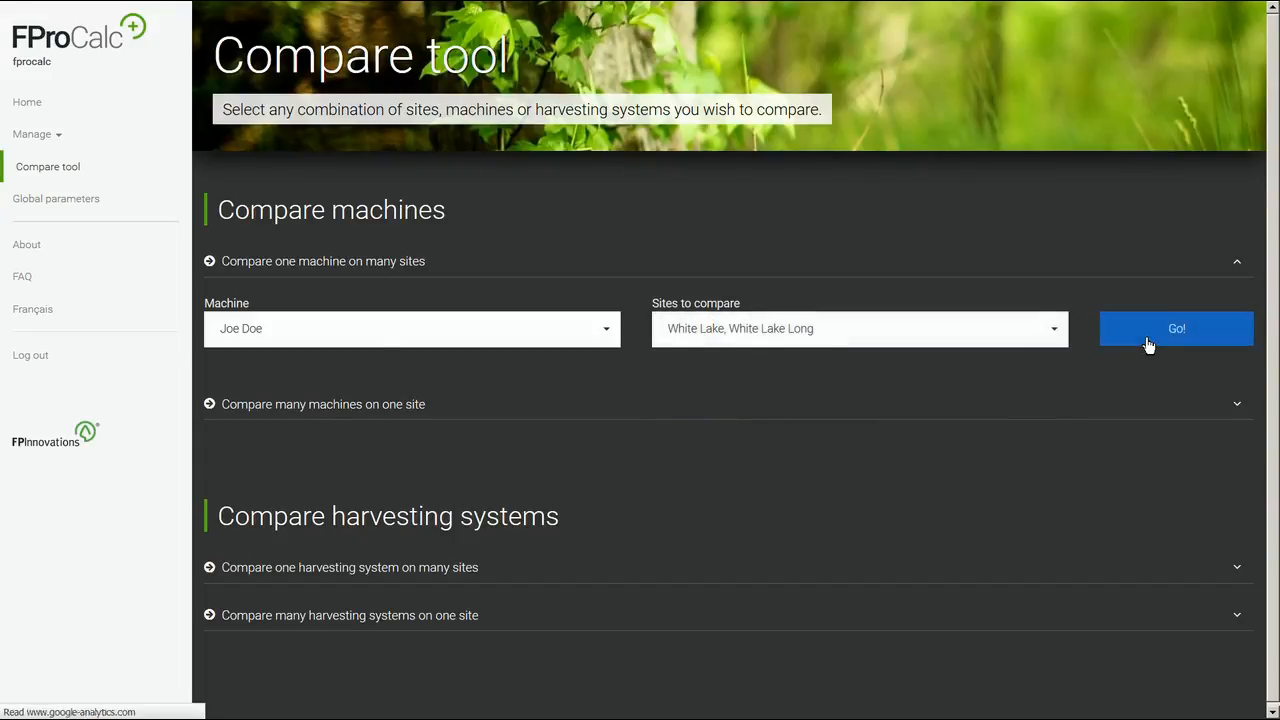
- Review the report's machine costs, productivity and site conditions for both sites, and briefly select the Machines table contents
scroll(1108, 324, down, 3)
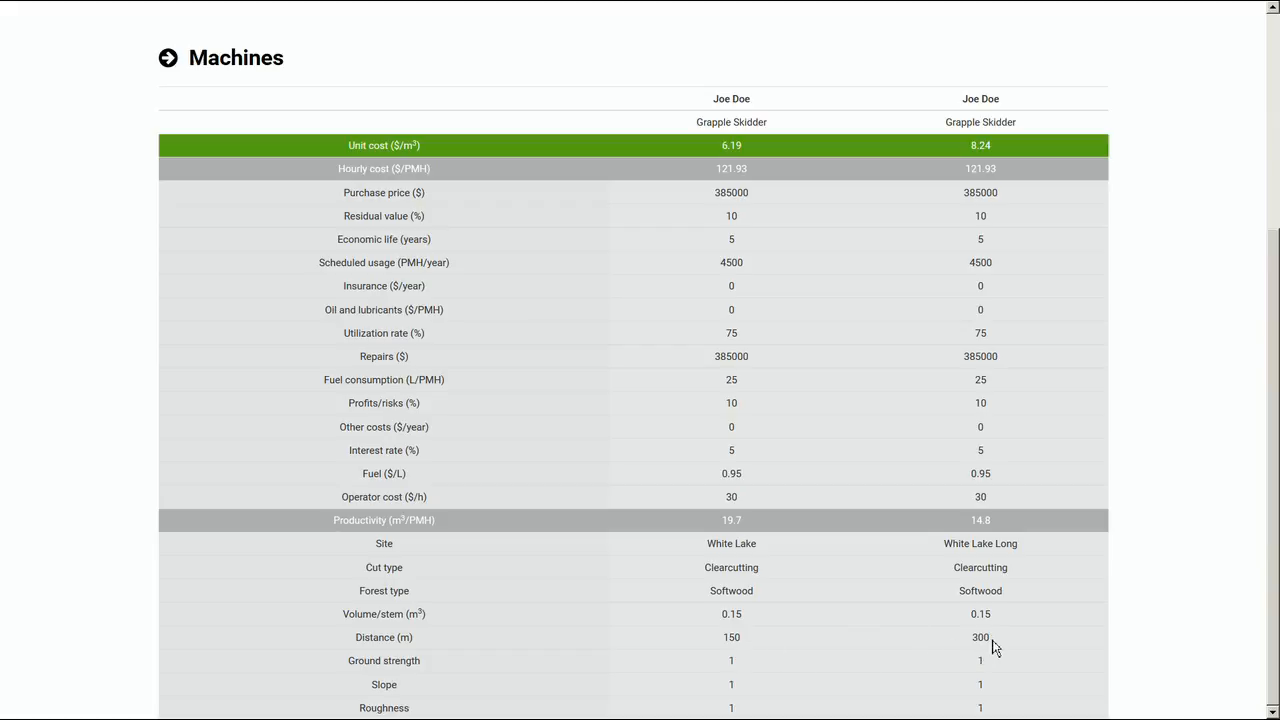
scroll(988, 600, up, 3)
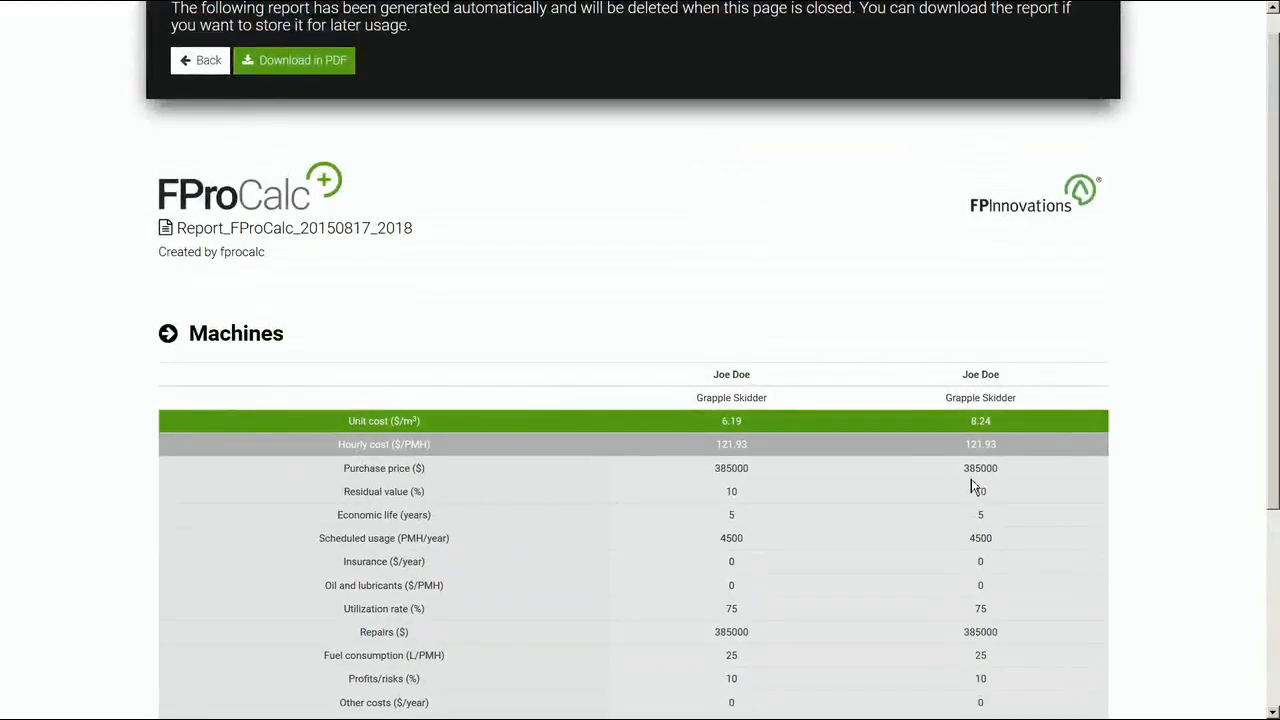
drag(611, 377, 611, 715)
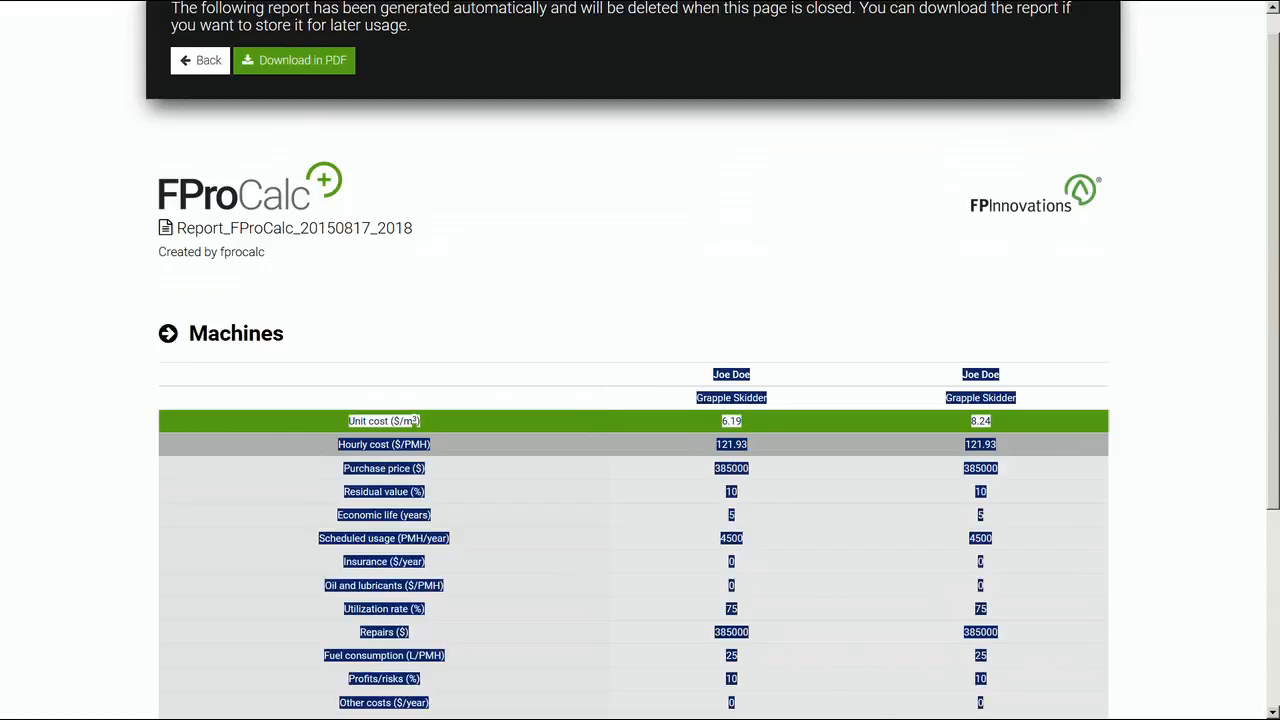
click(587, 333)
- Try downloading the comparison report as a PDF, dismiss the file prompt and return to the compare tool
click(306, 64)
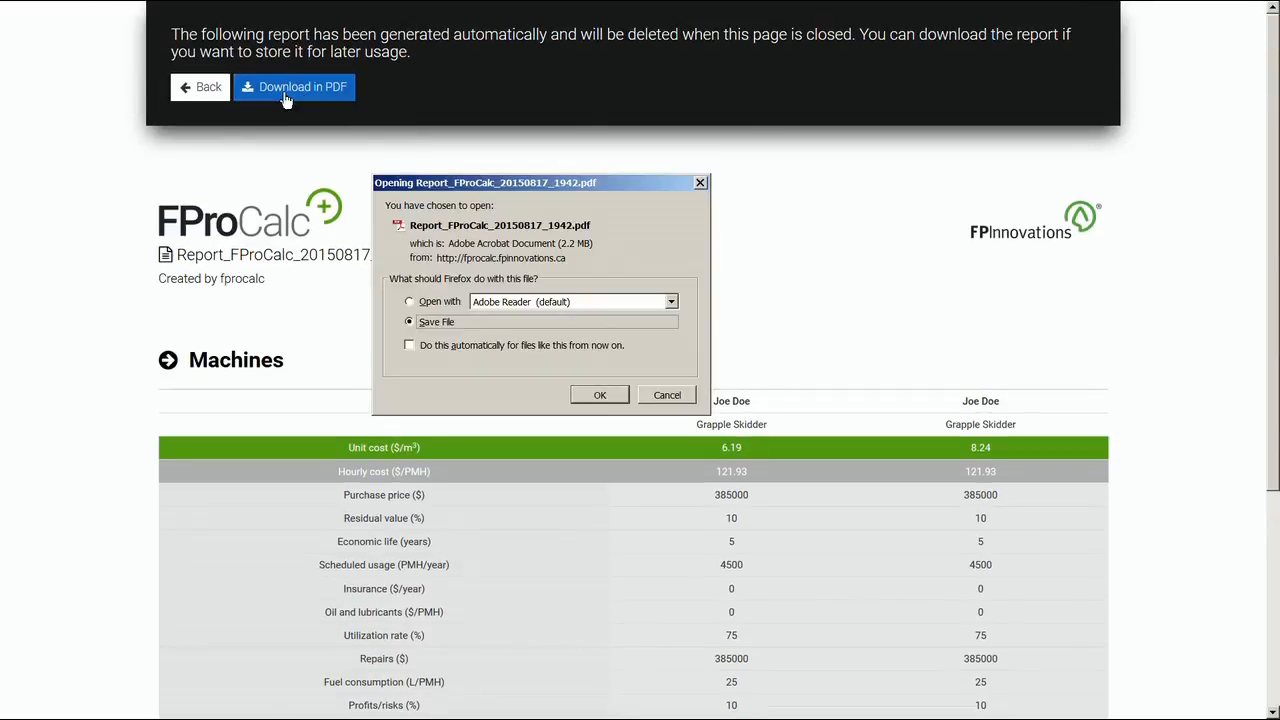
click(666, 395)
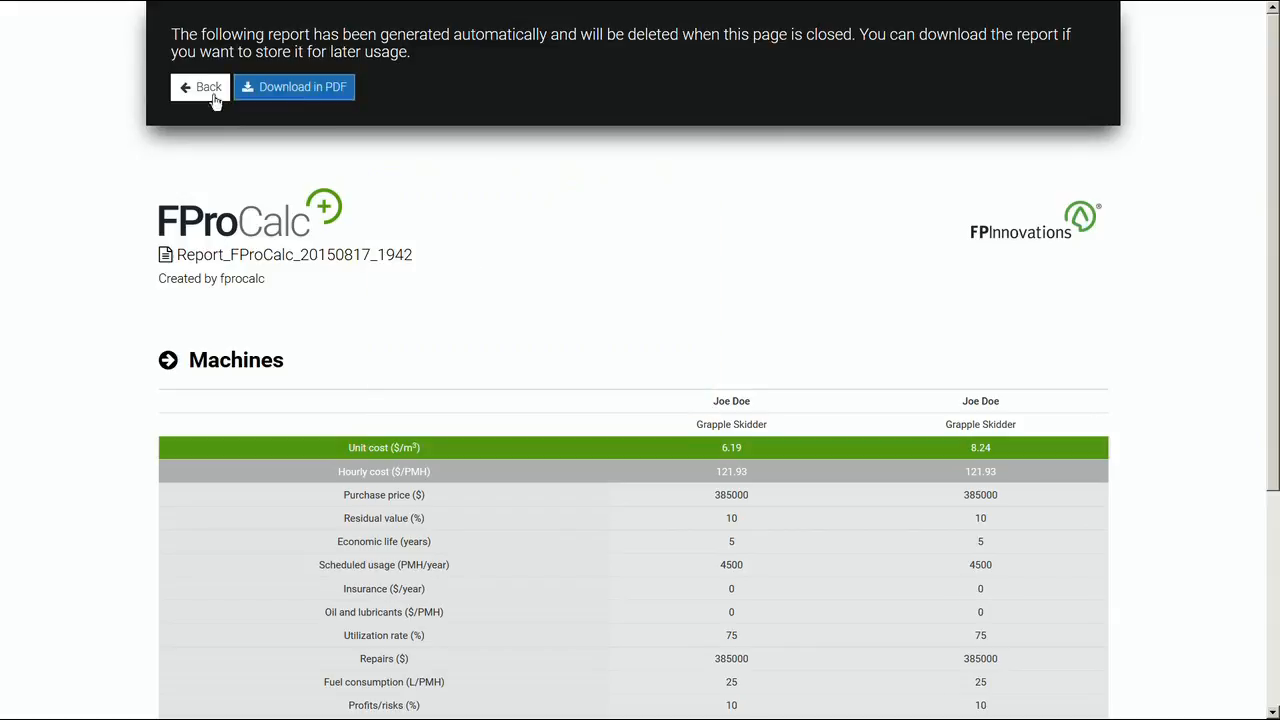
click(203, 88)
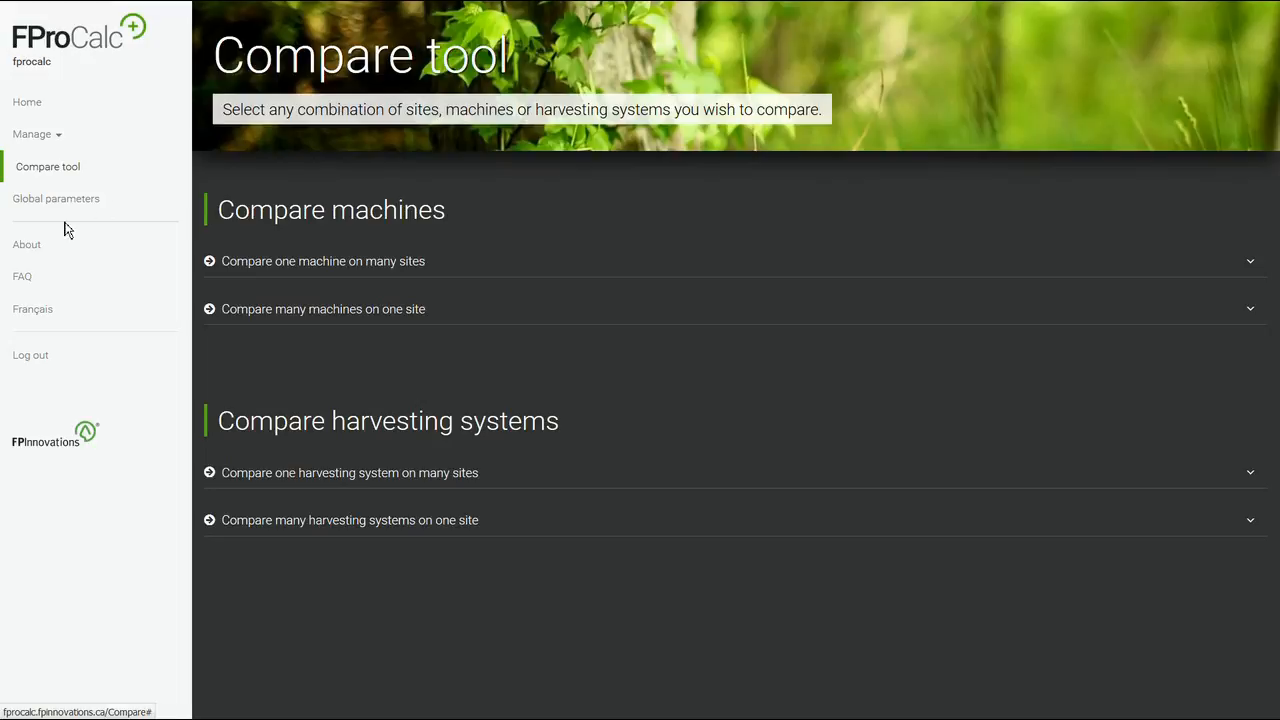
- Look through the FAQ questions on use and components, inputs and calculations, and persistence of scenarios and results
click(50, 283)
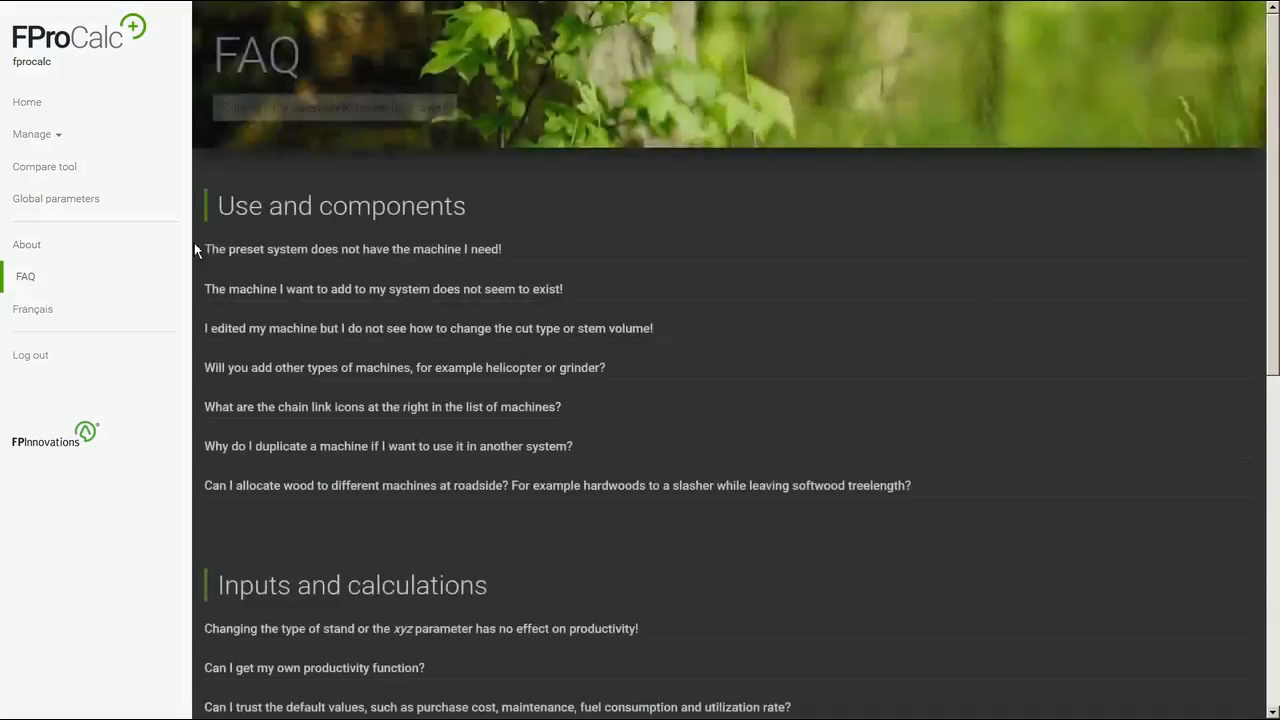
scroll(480, 288, down, 3)
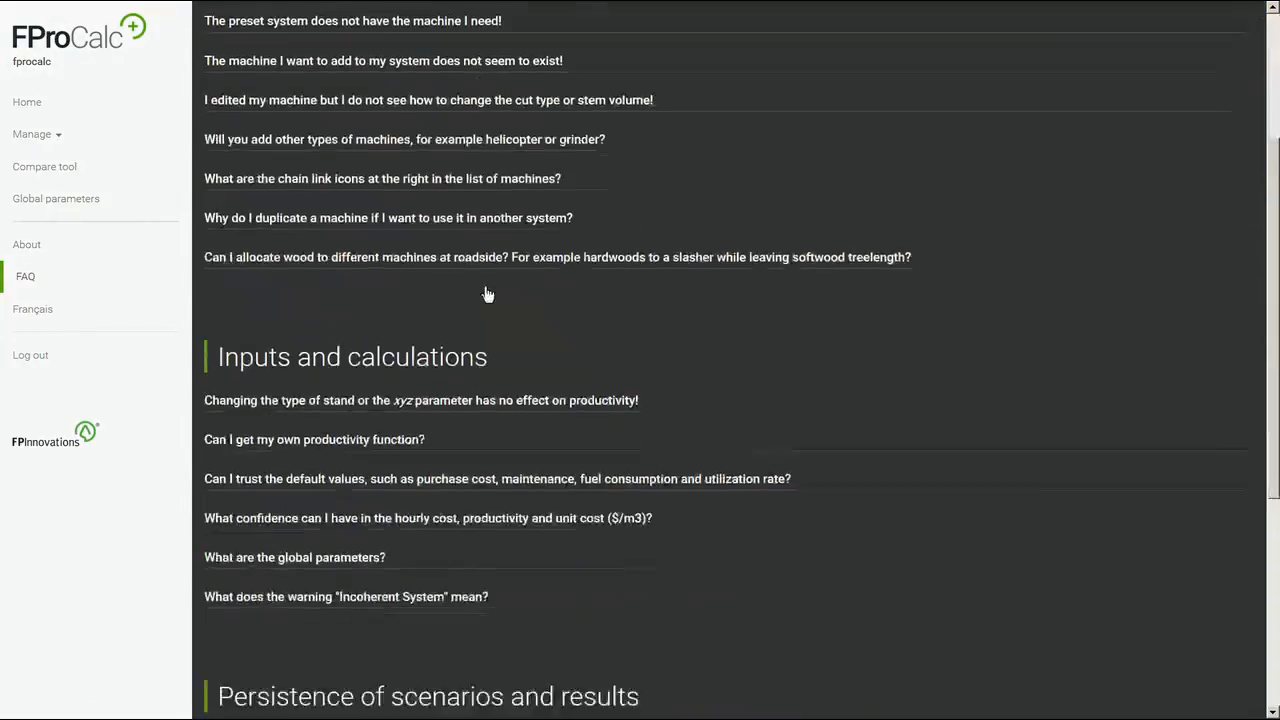
scroll(477, 290, down, 3)
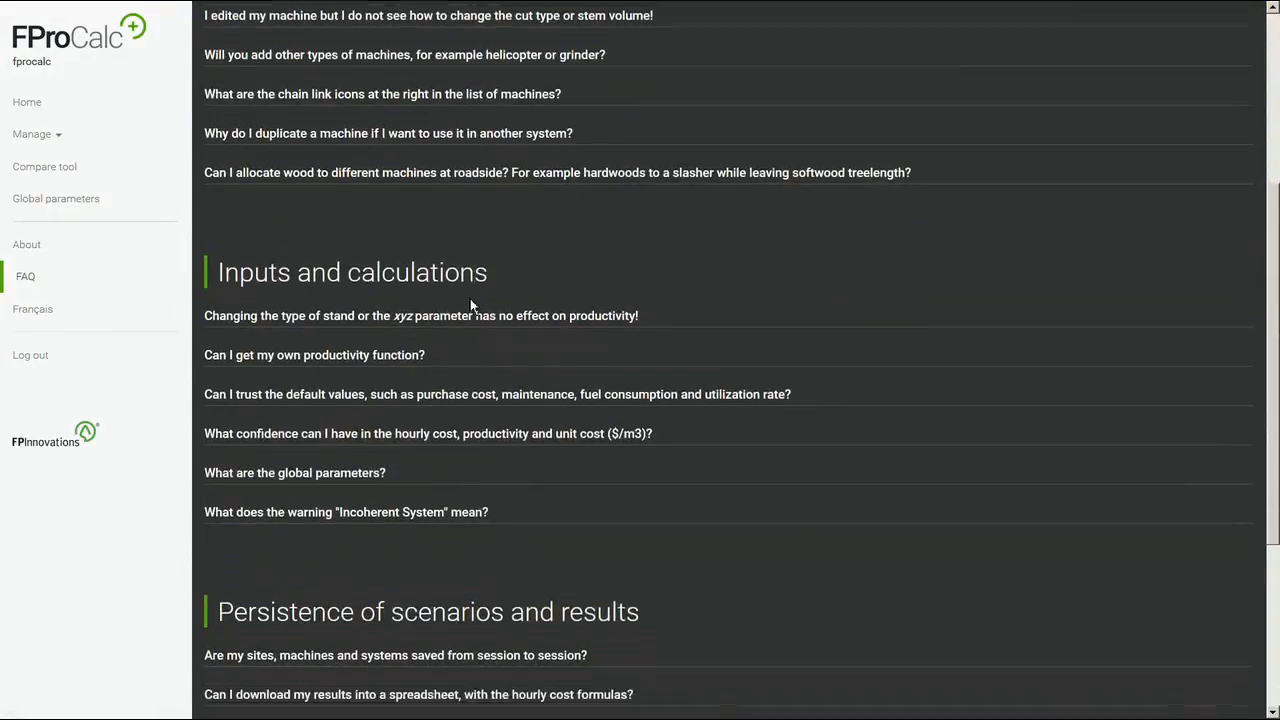
- Read the About page's origins and terms of service, and review the Home page's workflow chart, tutorial and limitations
click(30, 245)
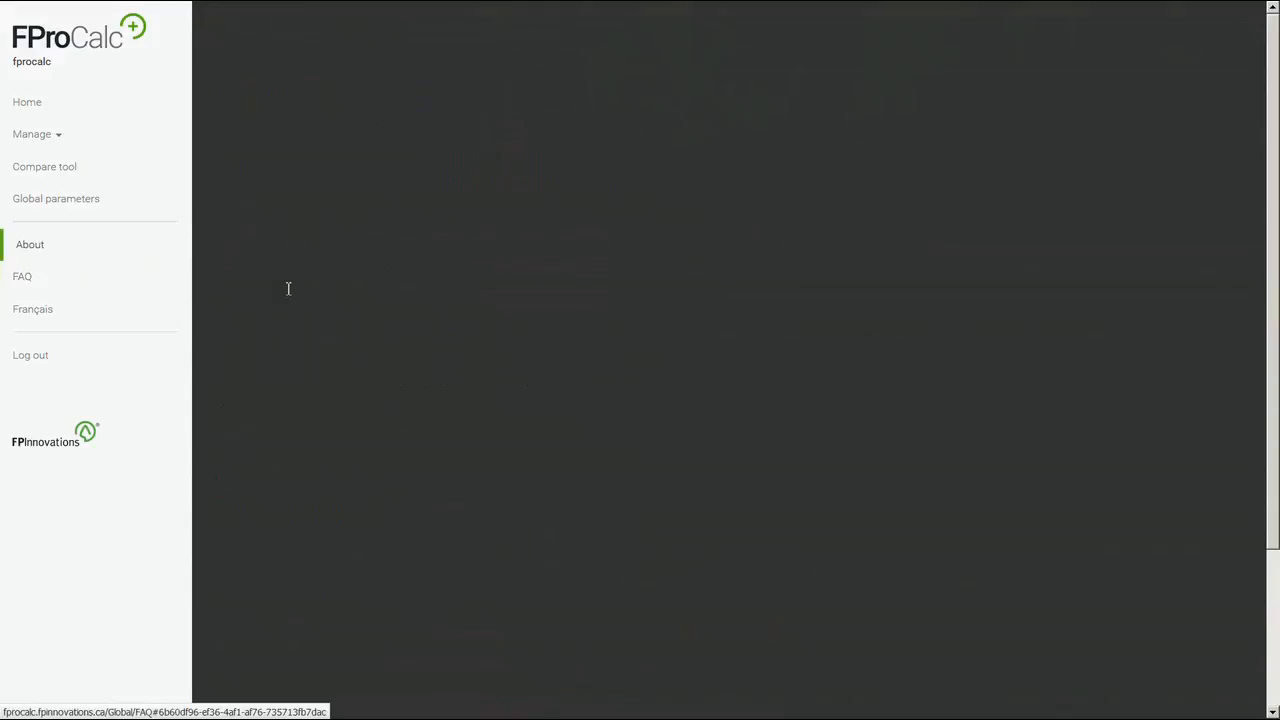
scroll(362, 377, down, 2)
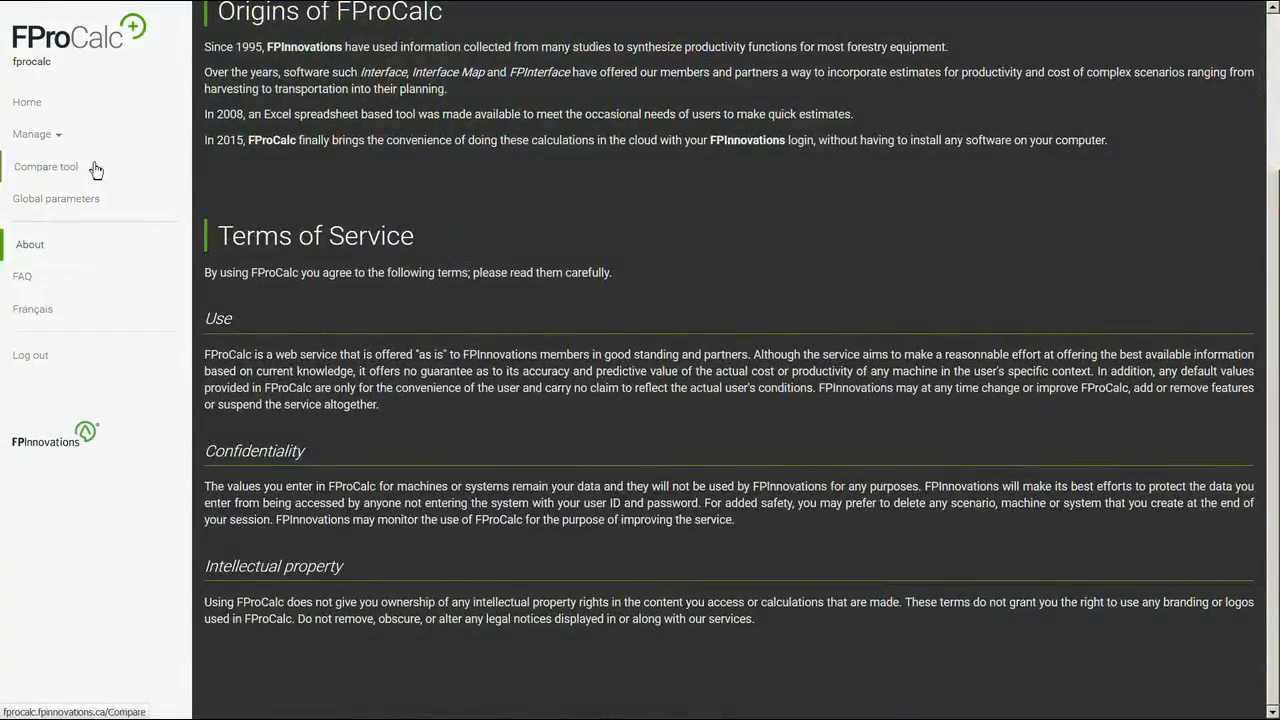
click(60, 110)
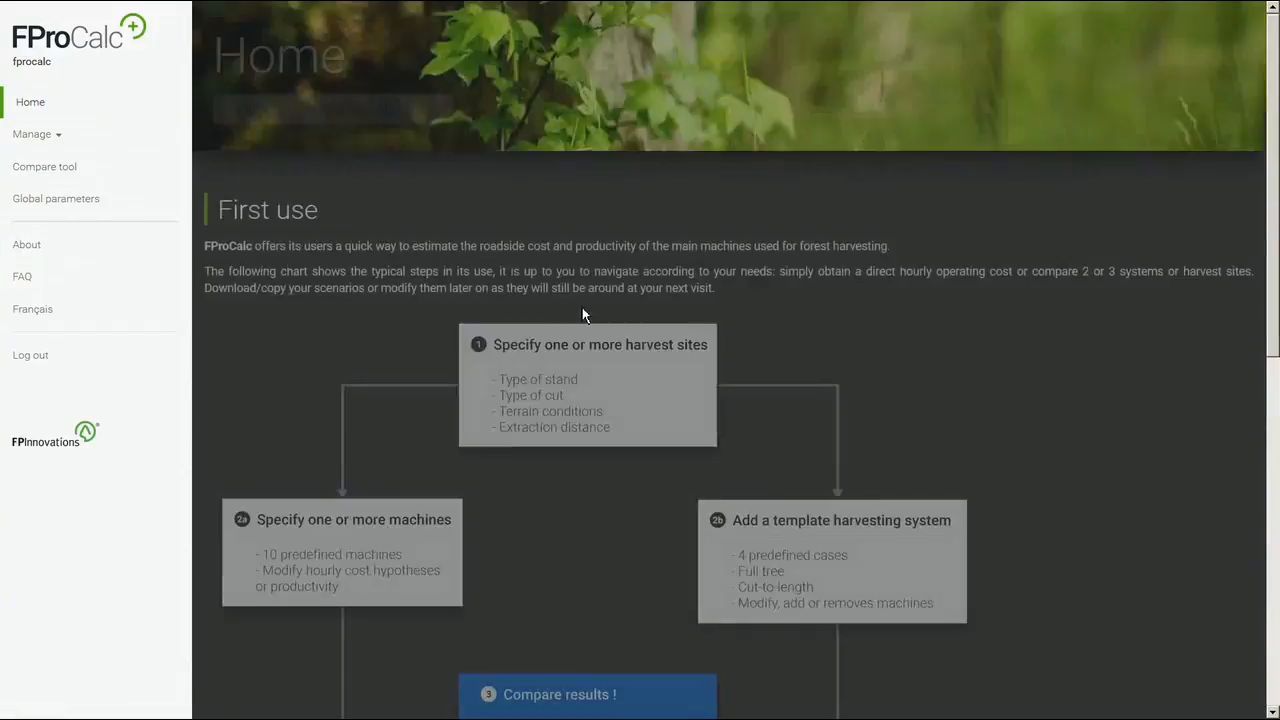
scroll(583, 315, down, 6)
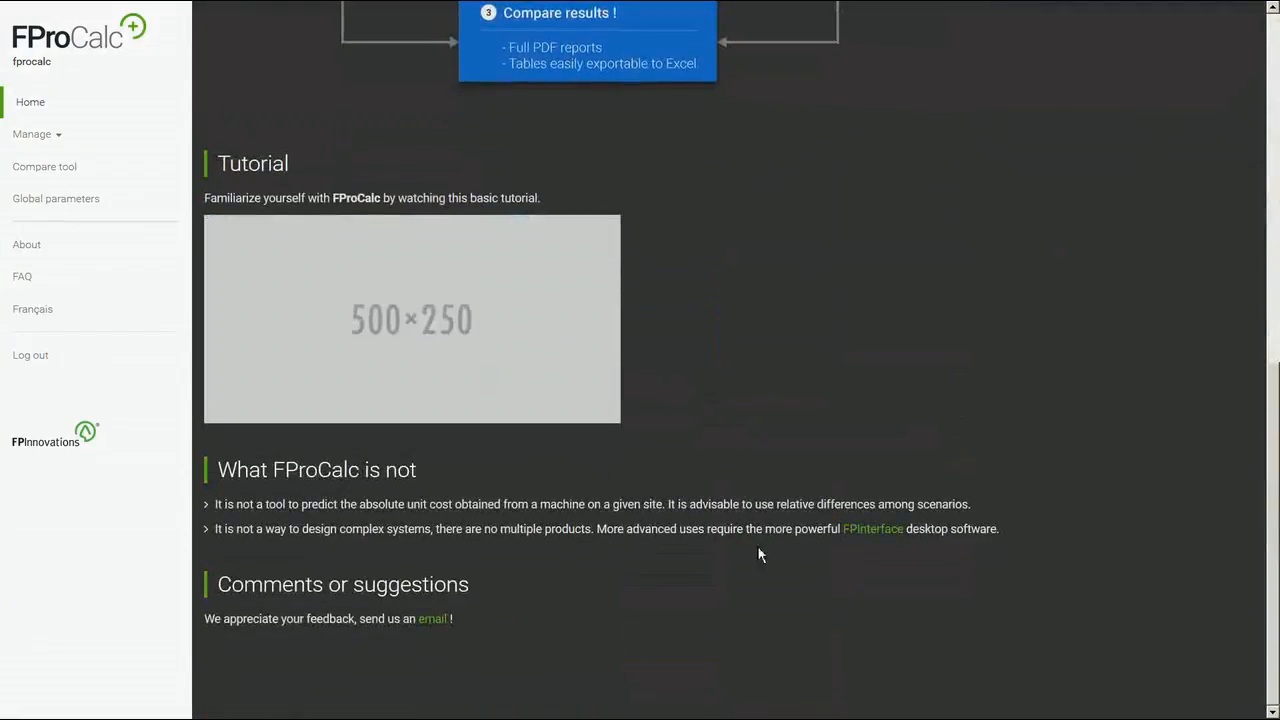